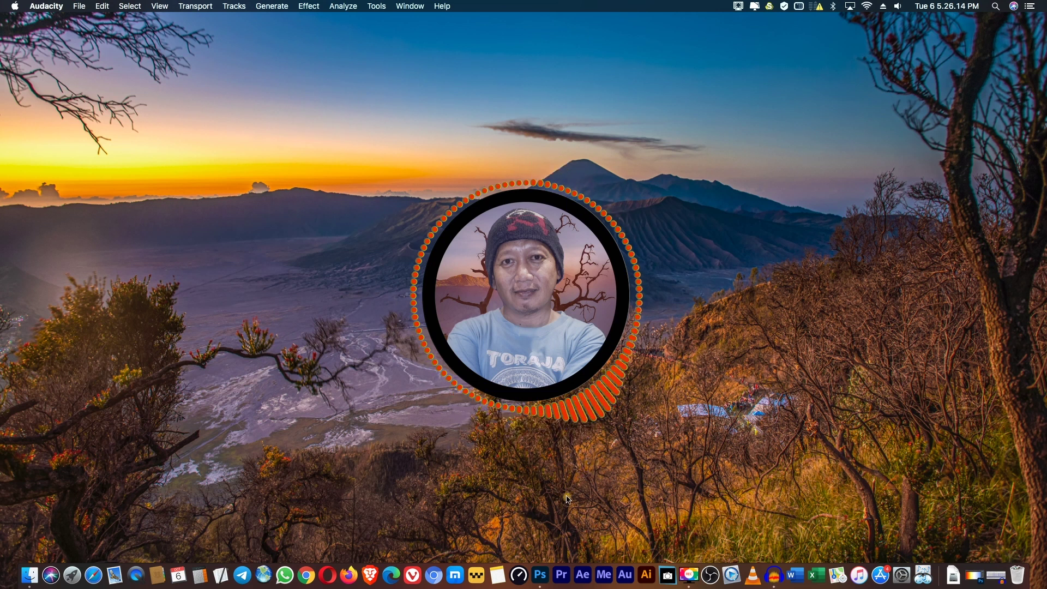
- Switch to Photoshop and show the INDOOR and OUTDOOR layers in the White Balance document
{"action": "left_click", "coordinate": [543, 570]}
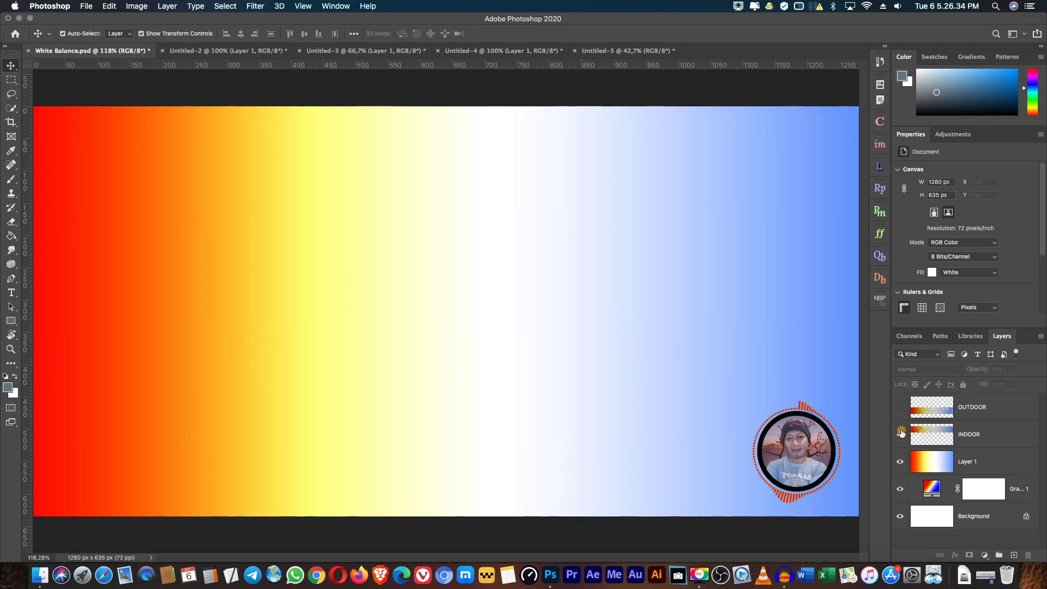
{"action": "left_click", "coordinate": [900, 433]}
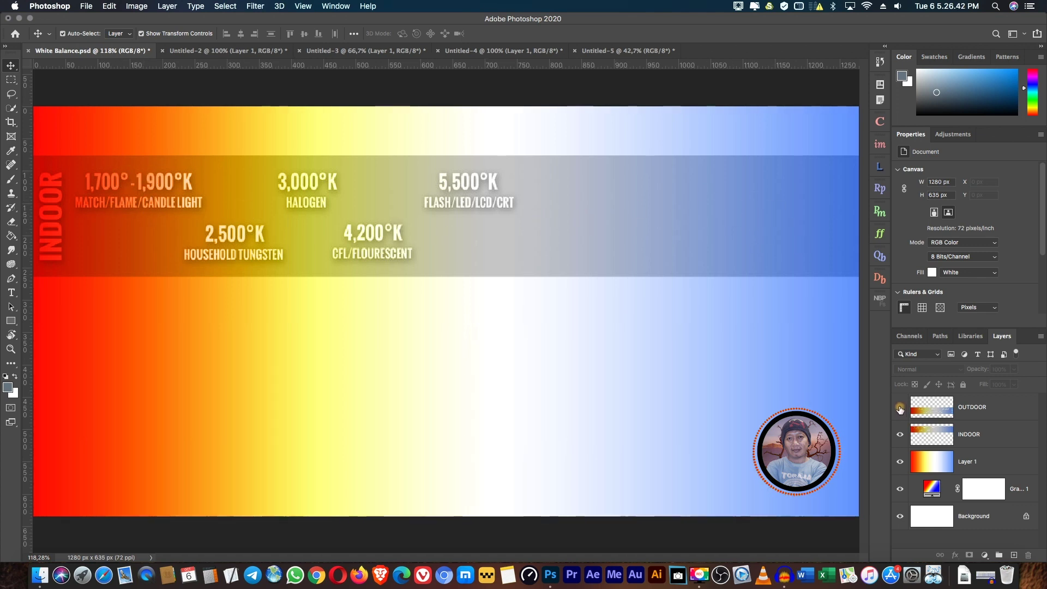
{"action": "left_click", "coordinate": [899, 409]}
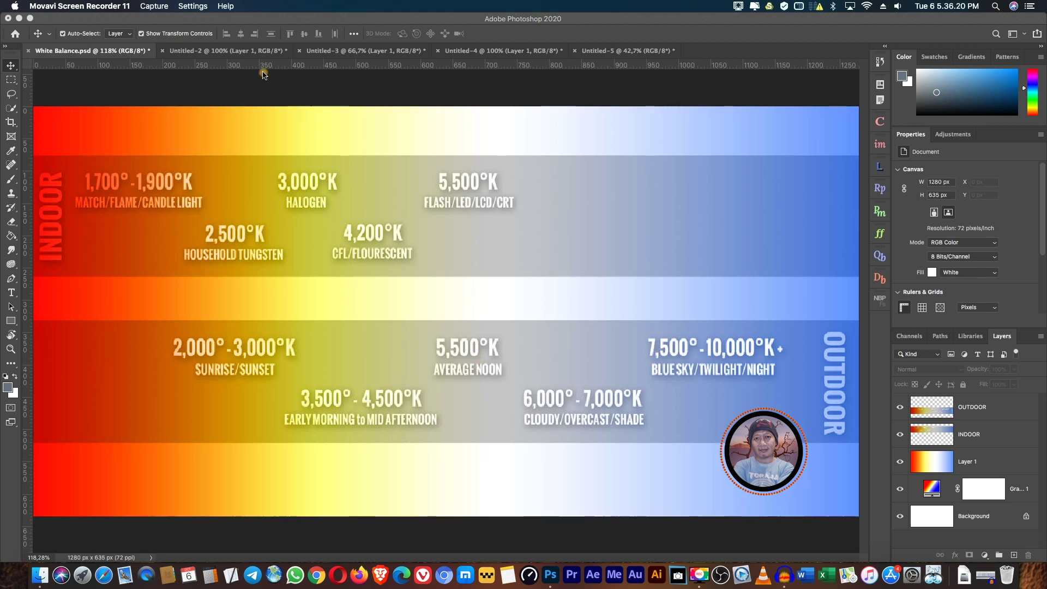
- Go to the Untitled-2 boat photo and duplicate Layer 1
{"action": "left_click", "coordinate": [218, 54]}
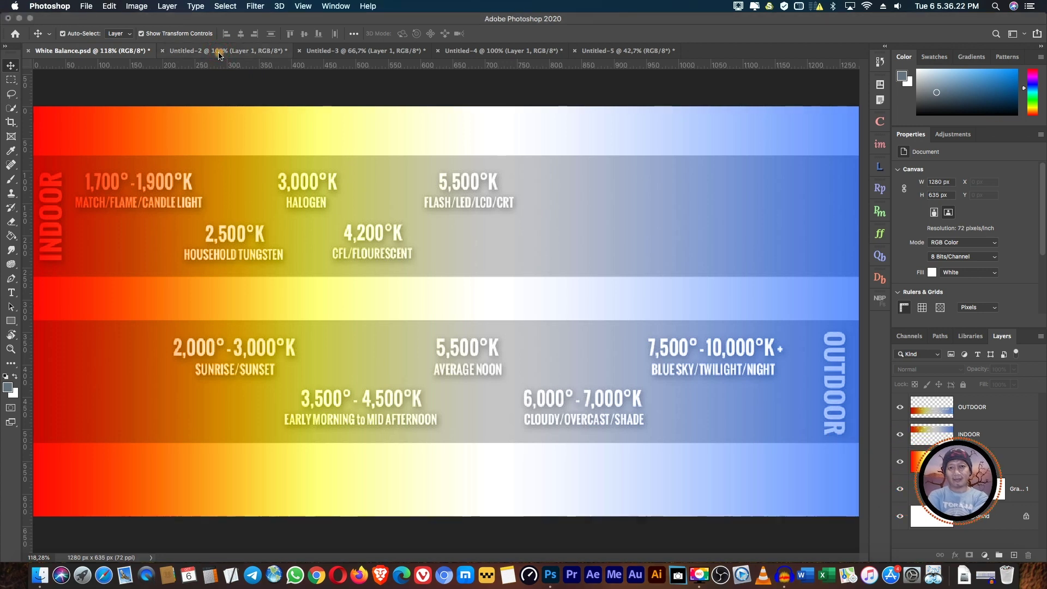
{"action": "left_click", "coordinate": [221, 51]}
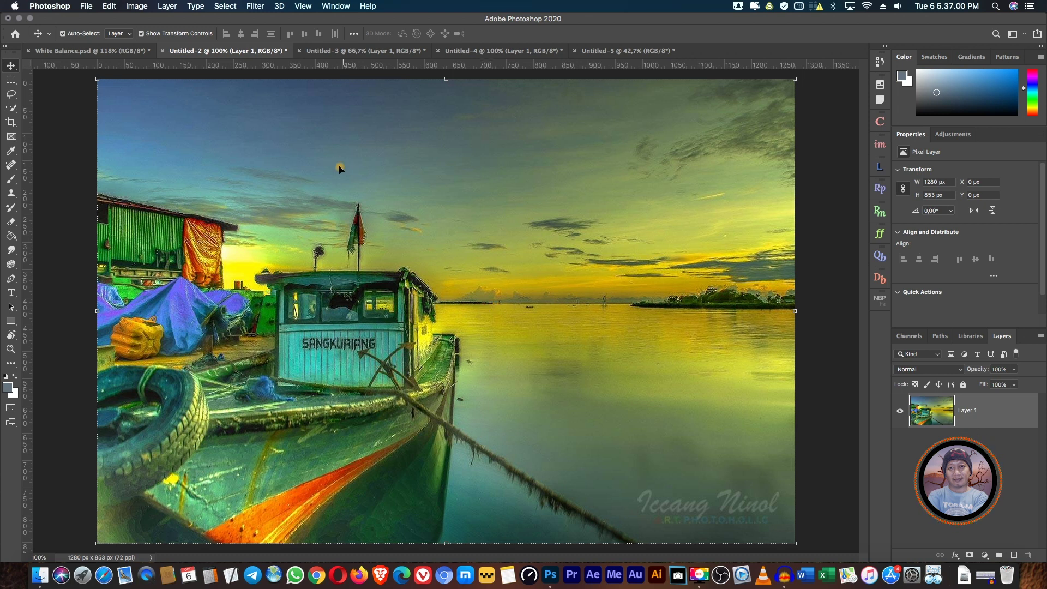
{"action": "left_click", "coordinate": [255, 6]}
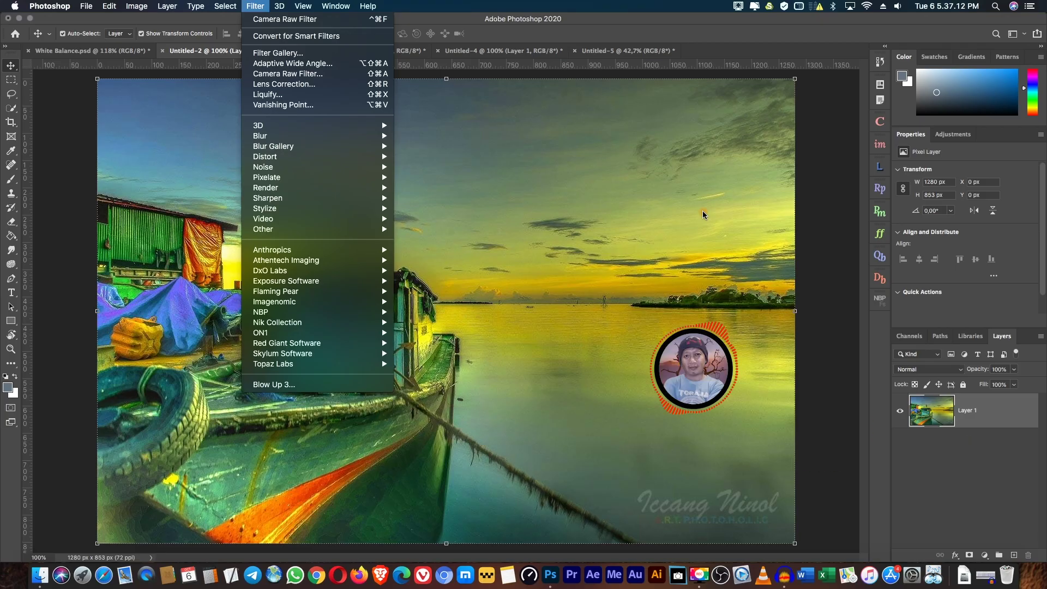
{"action": "left_click", "coordinate": [997, 418]}
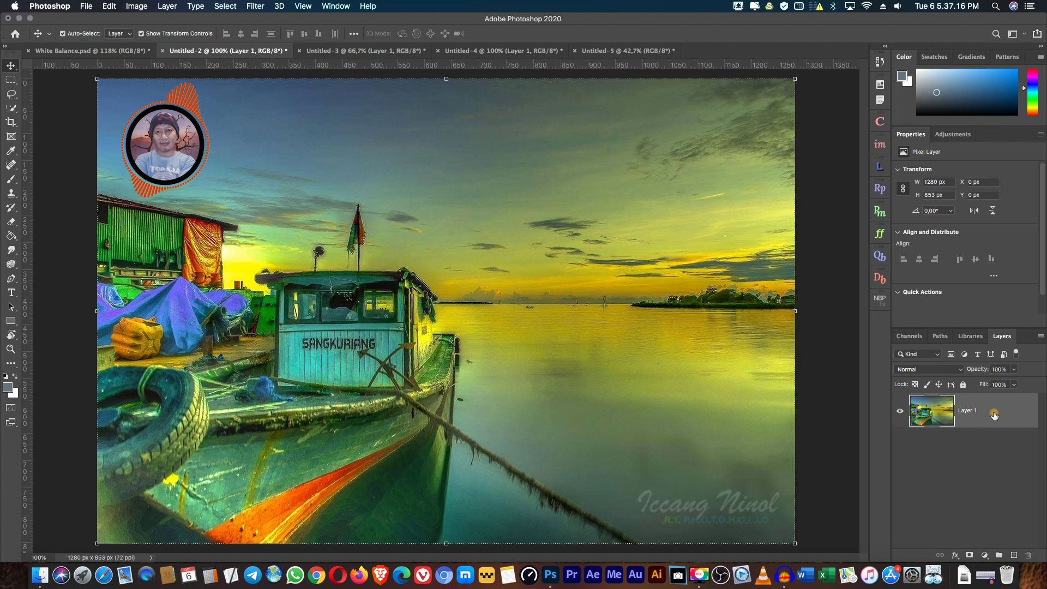
{"action": "key", "text": "super+j"}
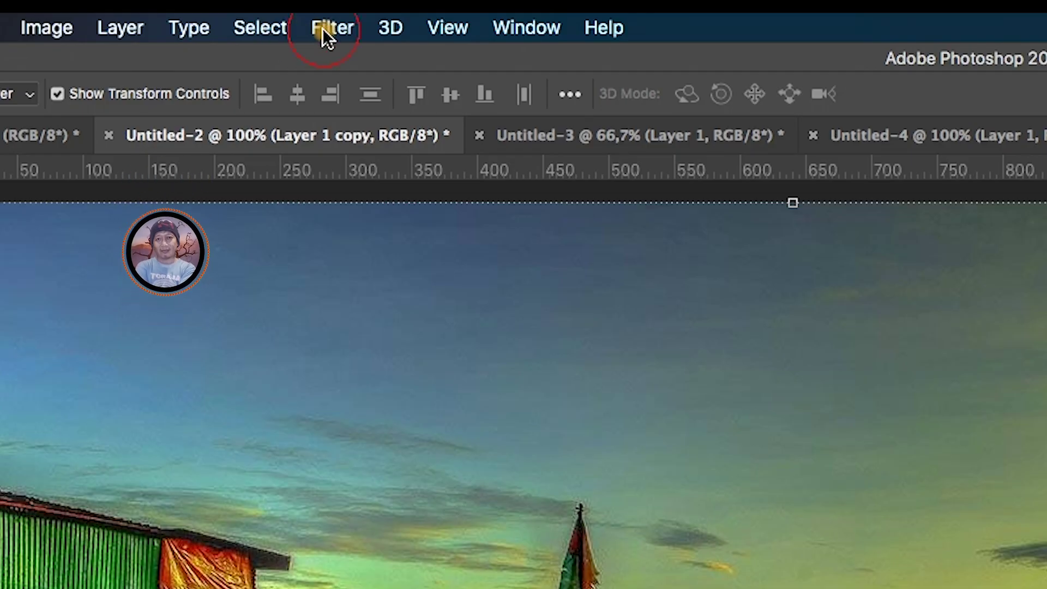
- Open the layer copy in the Camera Raw Filter and sample the white balance from the boat's cabin wall below its name
{"action": "left_click", "coordinate": [322, 28]}
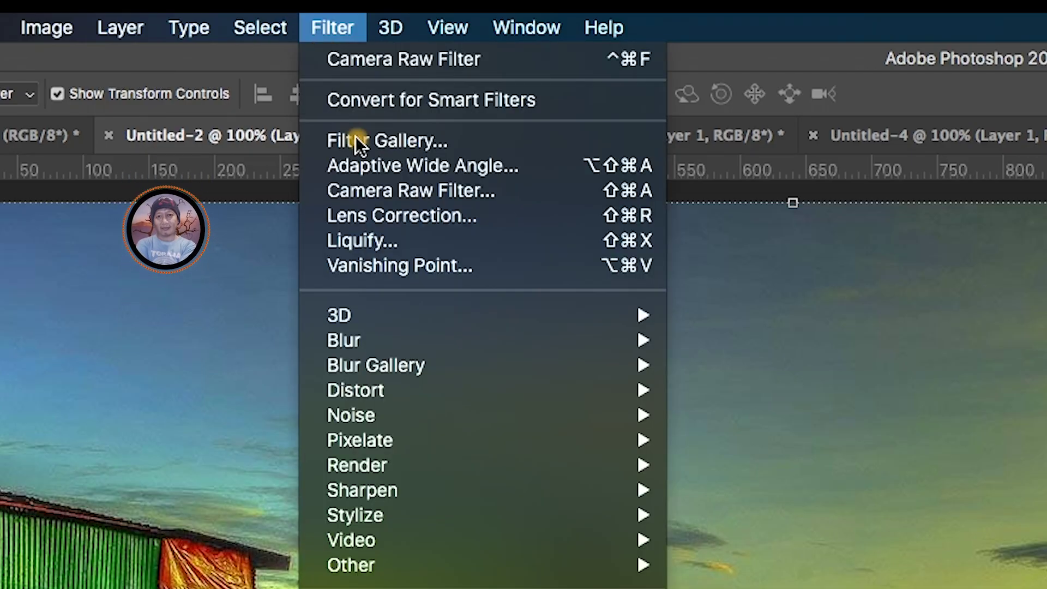
{"action": "left_click", "coordinate": [391, 189]}
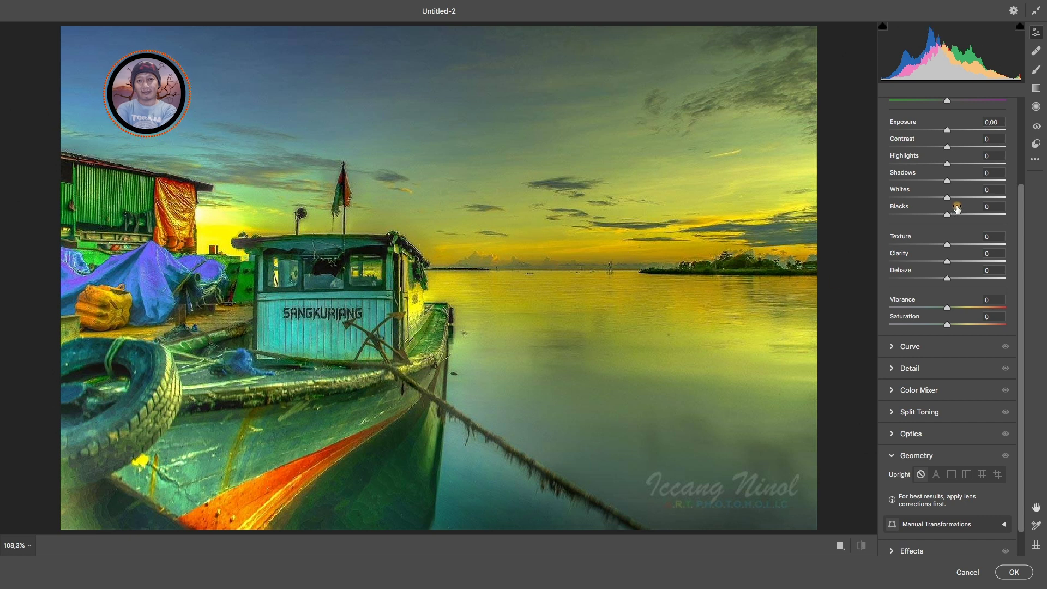
{"action": "scroll", "coordinate": [1023, 152], "scroll_direction": "up", "scroll_amount": 4}
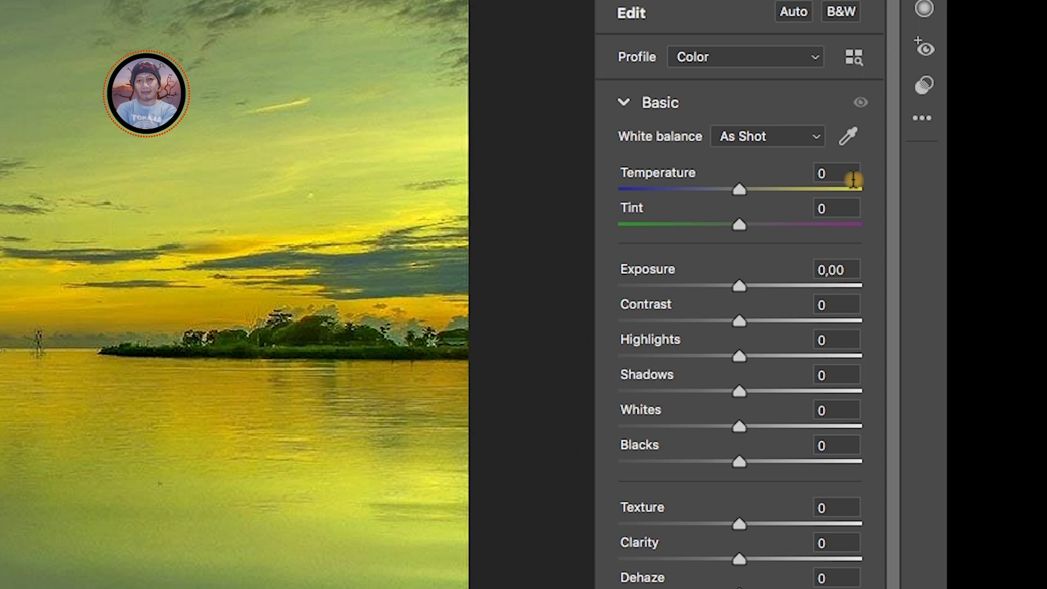
{"action": "left_click", "coordinate": [847, 136]}
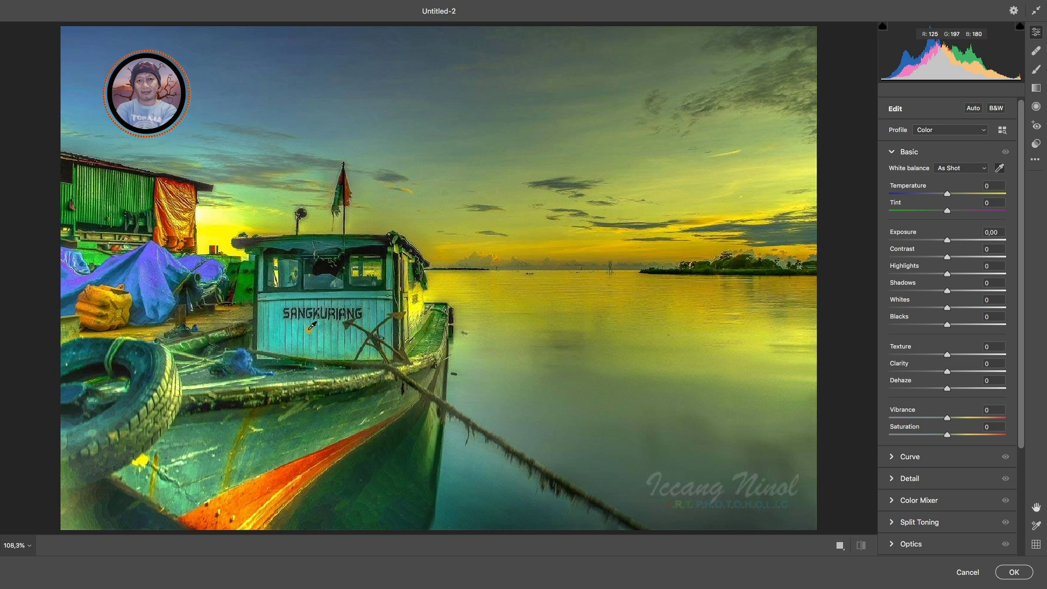
{"action": "left_click", "coordinate": [311, 326]}
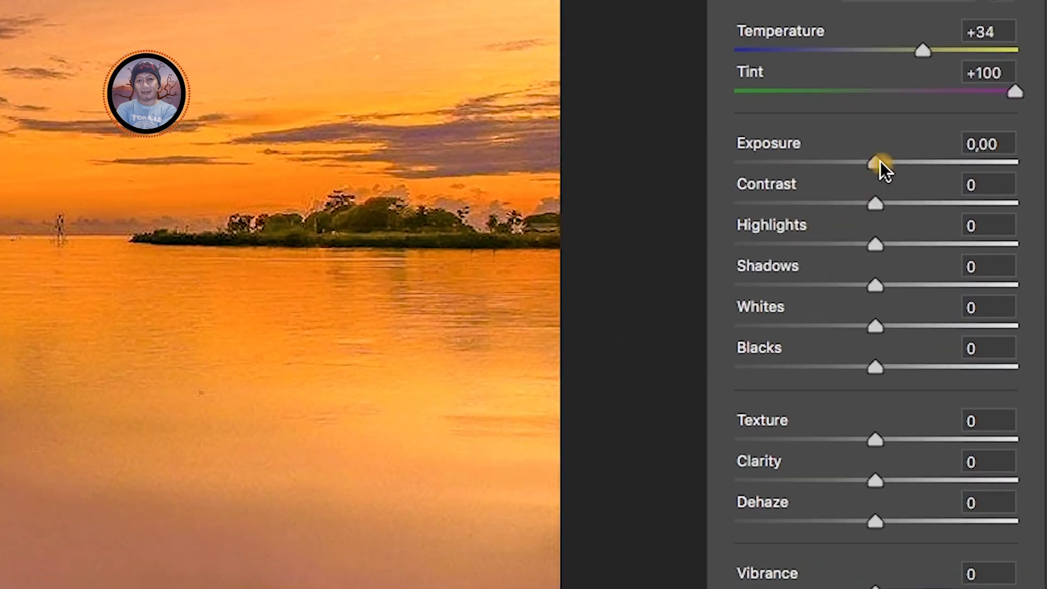
- Set Exposure to -0,20, Contrast to +8, Highlights to -52, Shadows to +41, Whites to +16 and Vibrance to +16
{"action": "left_click_drag", "start_coordinate": [875, 162], "coordinate": [871, 158]}
{"action": "double_click", "coordinate": [876, 159]}
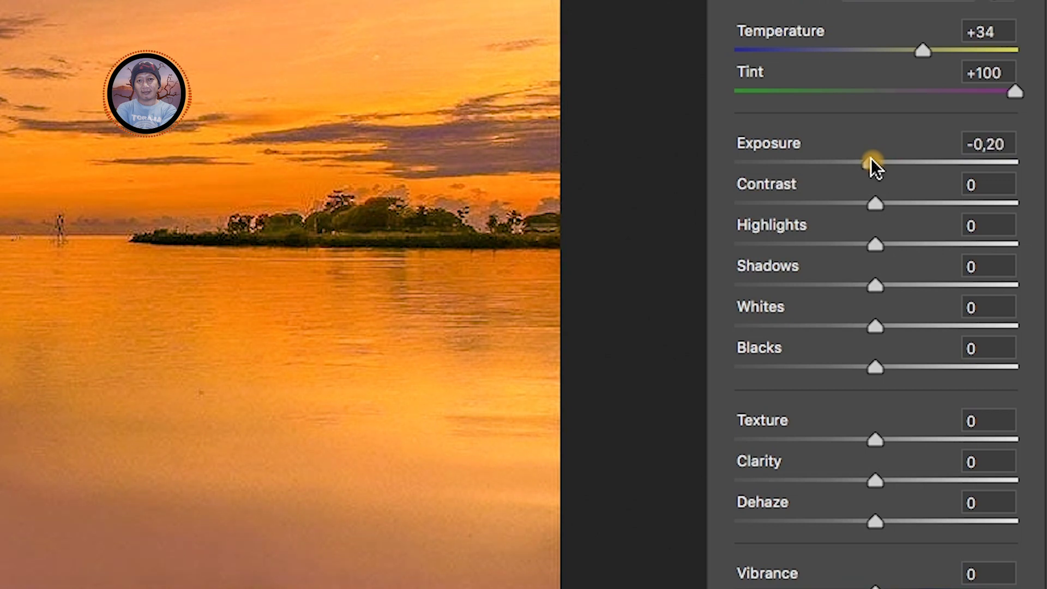
{"action": "left_click_drag", "start_coordinate": [878, 205], "coordinate": [887, 204]}
{"action": "left_click_drag", "start_coordinate": [874, 246], "coordinate": [804, 245]}
{"action": "left_click_drag", "start_coordinate": [876, 289], "coordinate": [930, 294]}
{"action": "left_click_drag", "start_coordinate": [873, 326], "coordinate": [897, 326]}
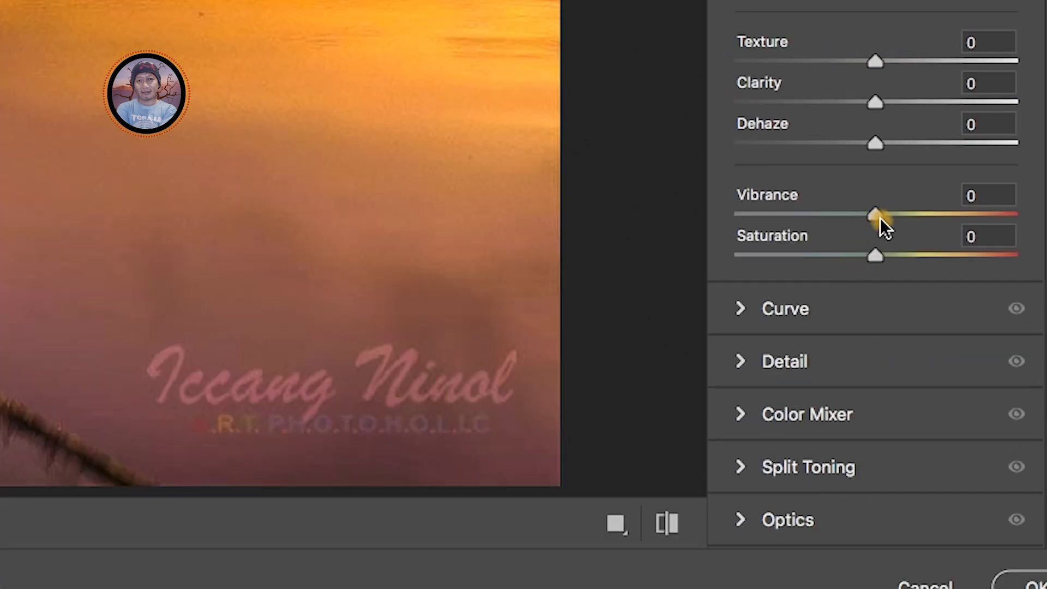
{"action": "left_click_drag", "start_coordinate": [879, 215], "coordinate": [899, 211]}
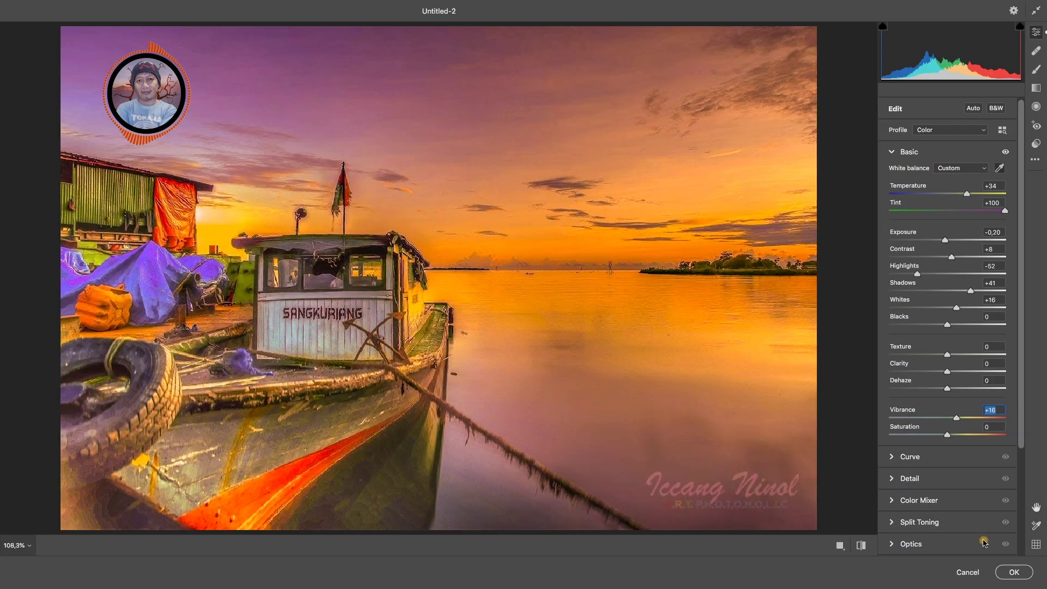
- Apply the Camera Raw adjustments and compare the boat photo with its original by hiding and reshowing Layer 1 copy
{"action": "left_click", "coordinate": [1017, 575]}
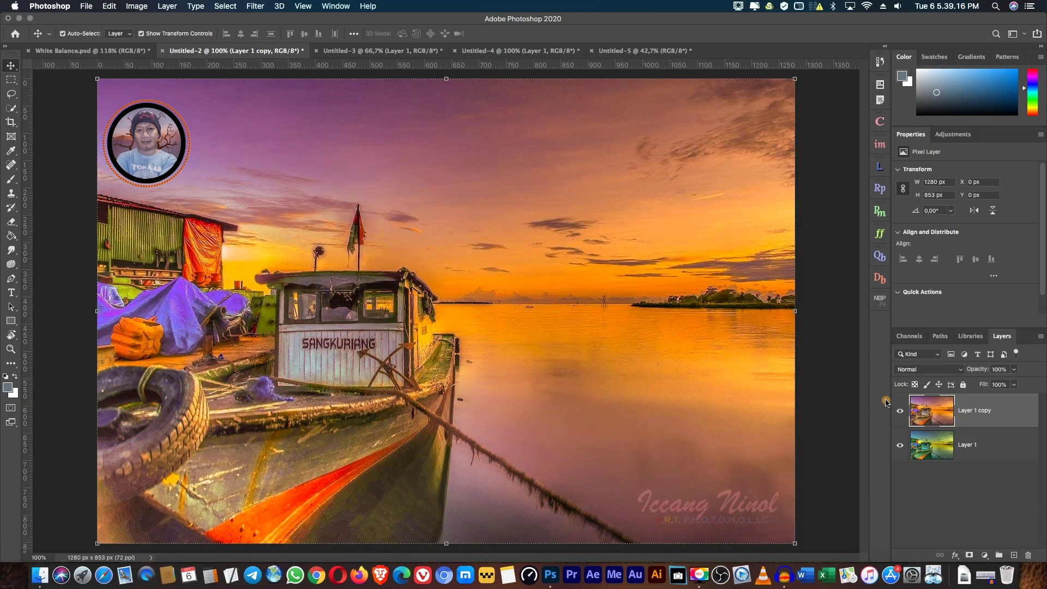
{"action": "left_click", "coordinate": [900, 412]}
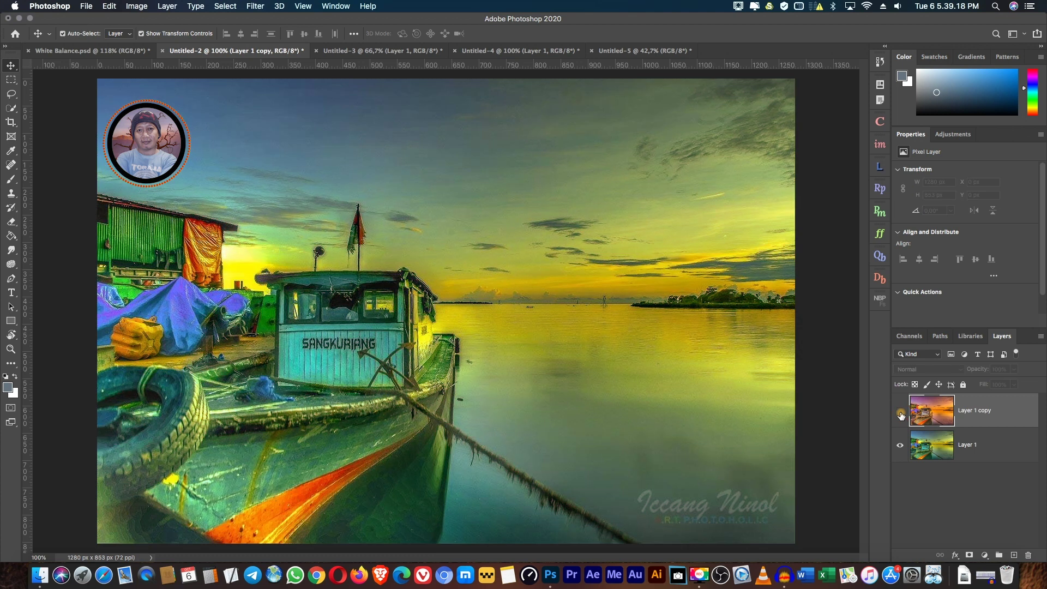
{"action": "left_click", "coordinate": [900, 412]}
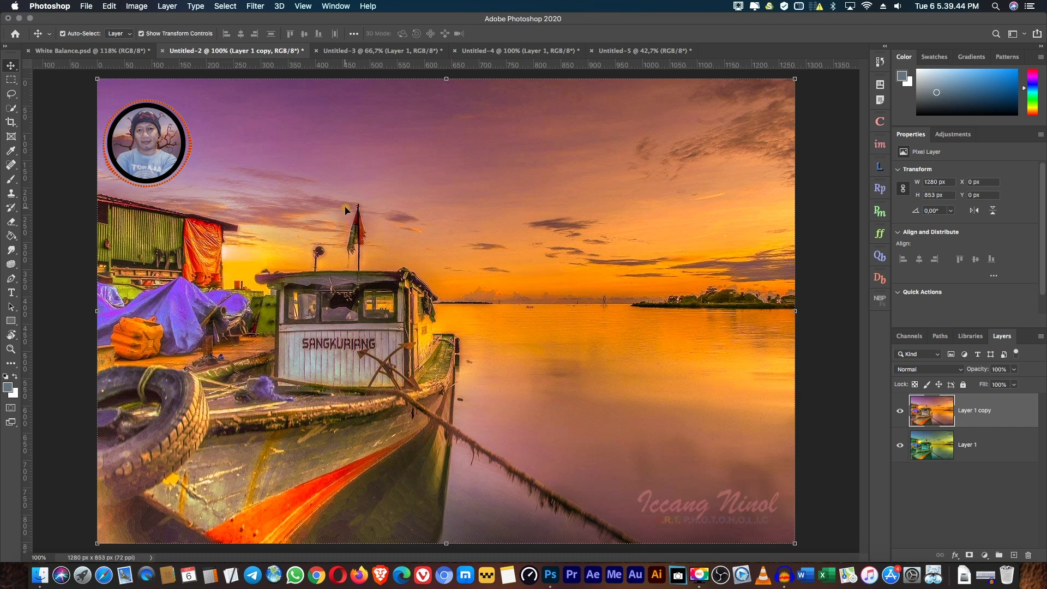
- In the Untitled-3 waterfall photo, duplicate Layer 1 and open the copy in the Camera Raw Filter
{"action": "left_click", "coordinate": [367, 56]}
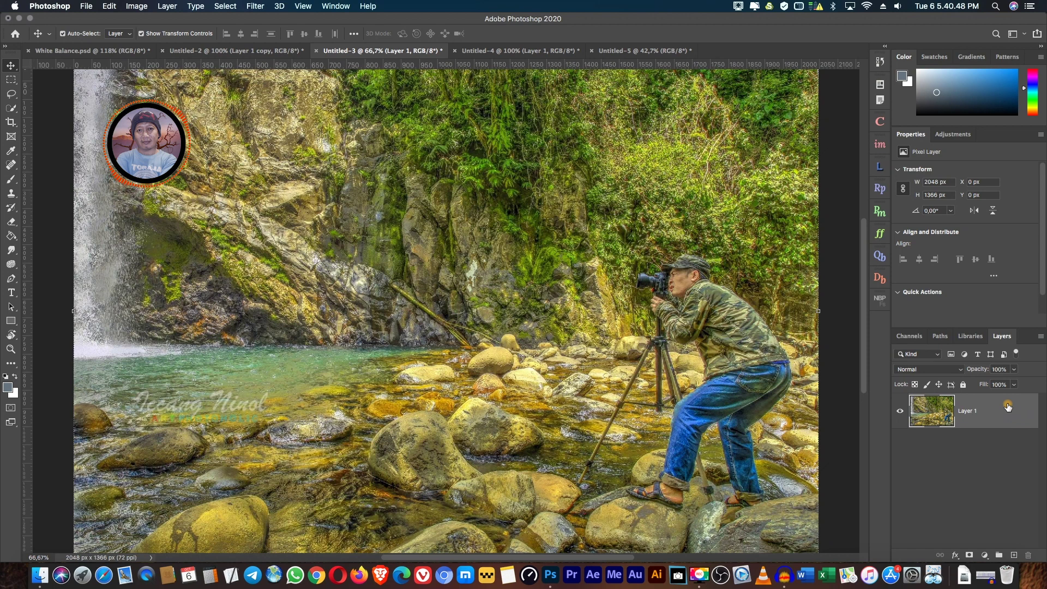
{"action": "key", "text": "super+j"}
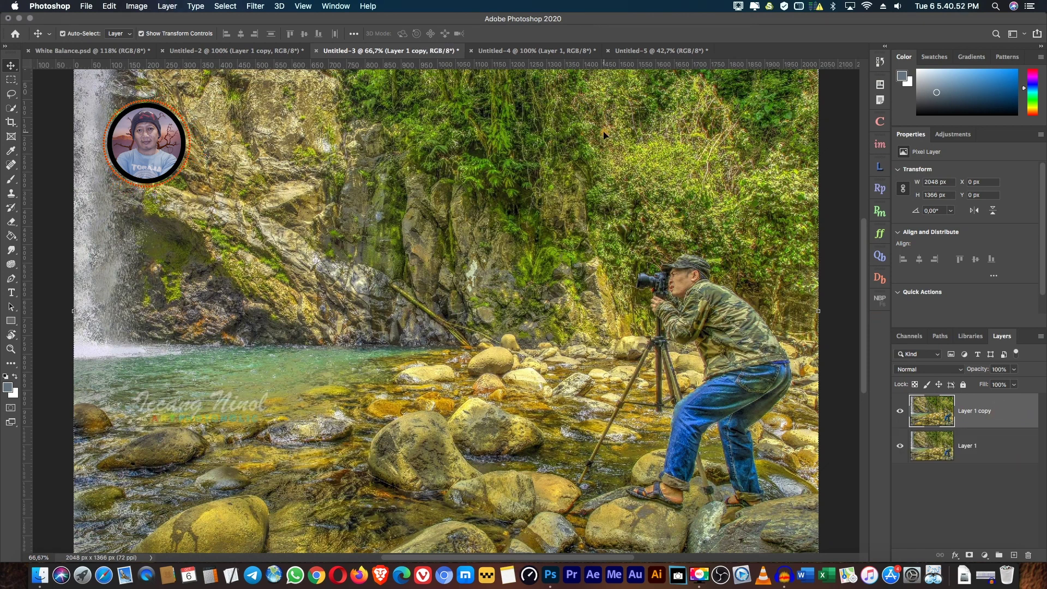
{"action": "left_click", "coordinate": [256, 6]}
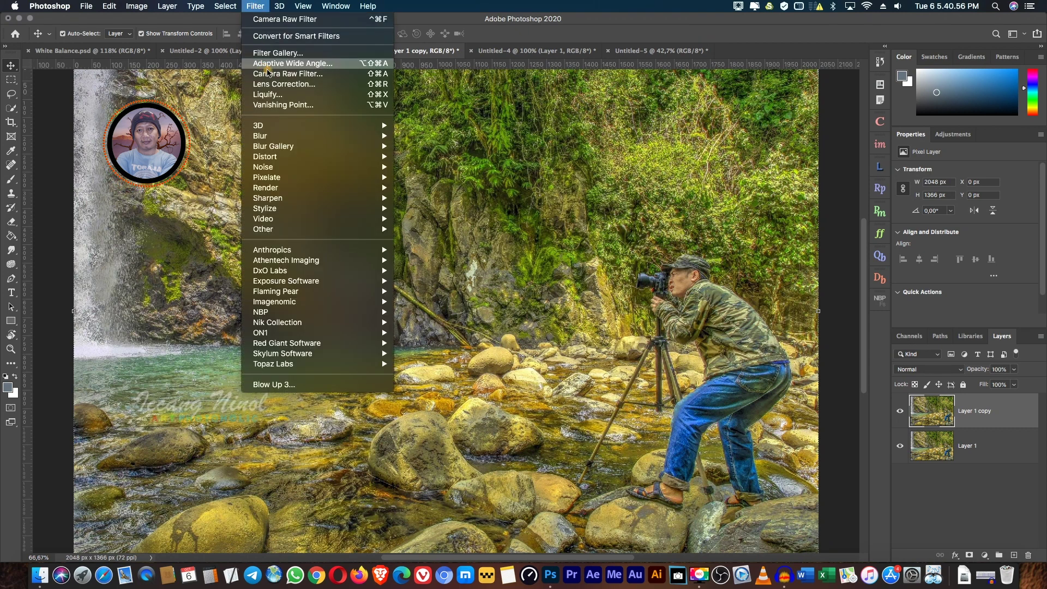
{"action": "left_click", "coordinate": [300, 74]}
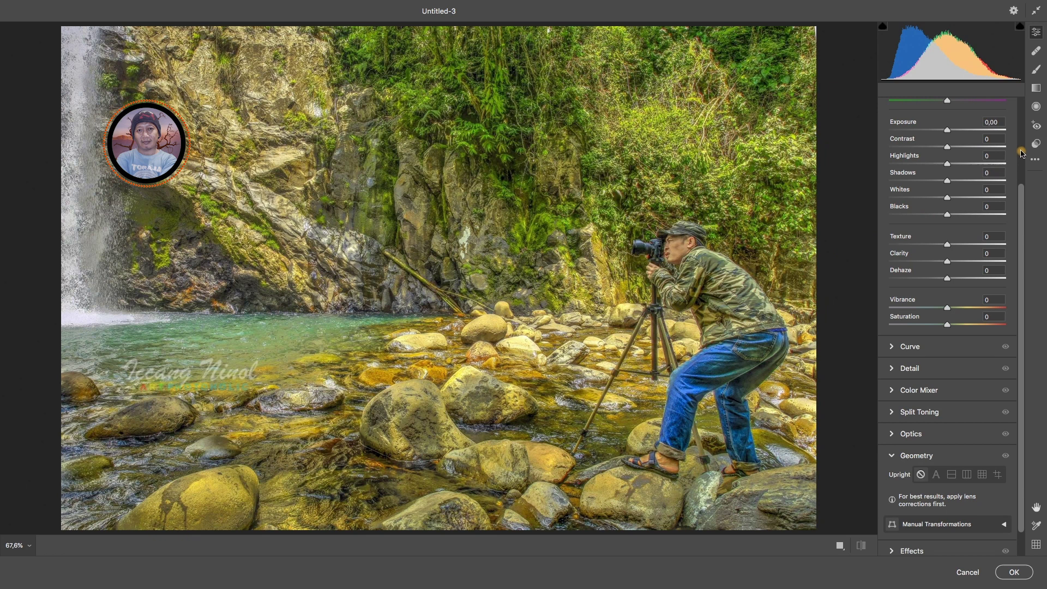
{"action": "left_click", "coordinate": [1022, 151]}
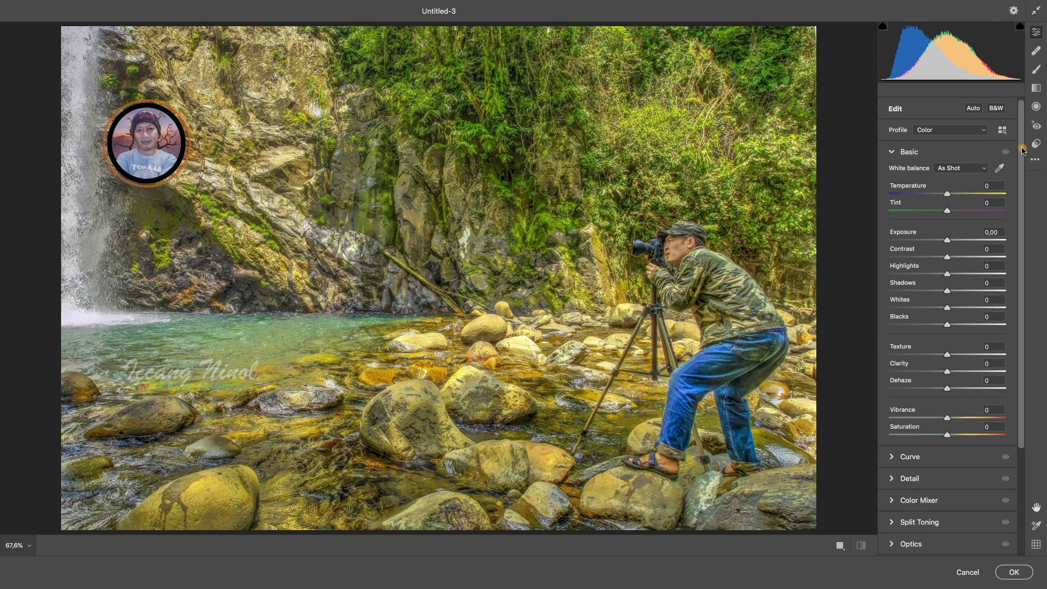
- Sample the white balance from the rock under the photographer's feet and apply the filter
{"action": "left_click", "coordinate": [1002, 168]}
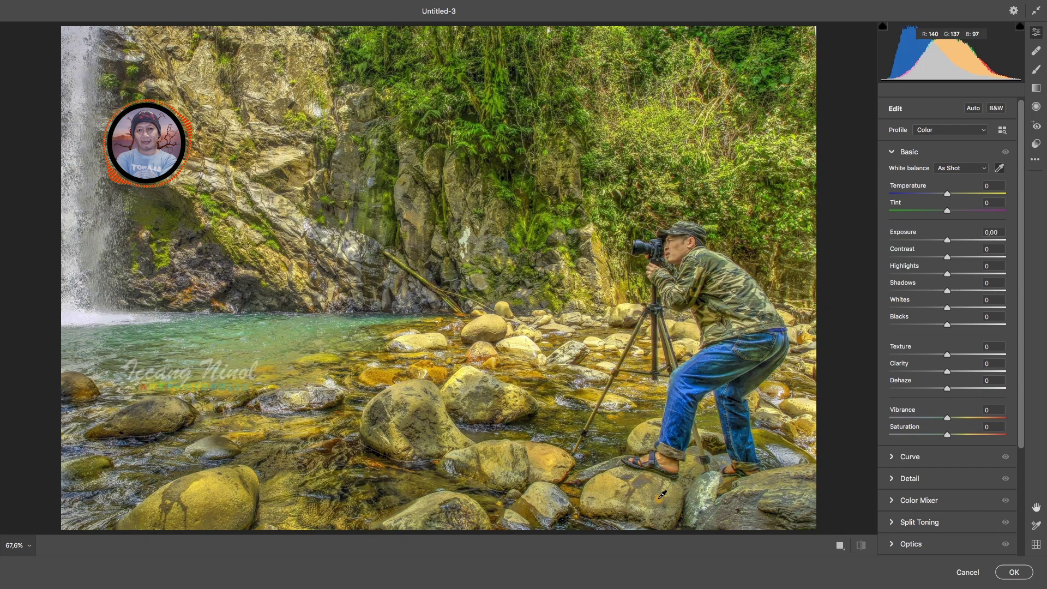
{"action": "left_click", "coordinate": [661, 495]}
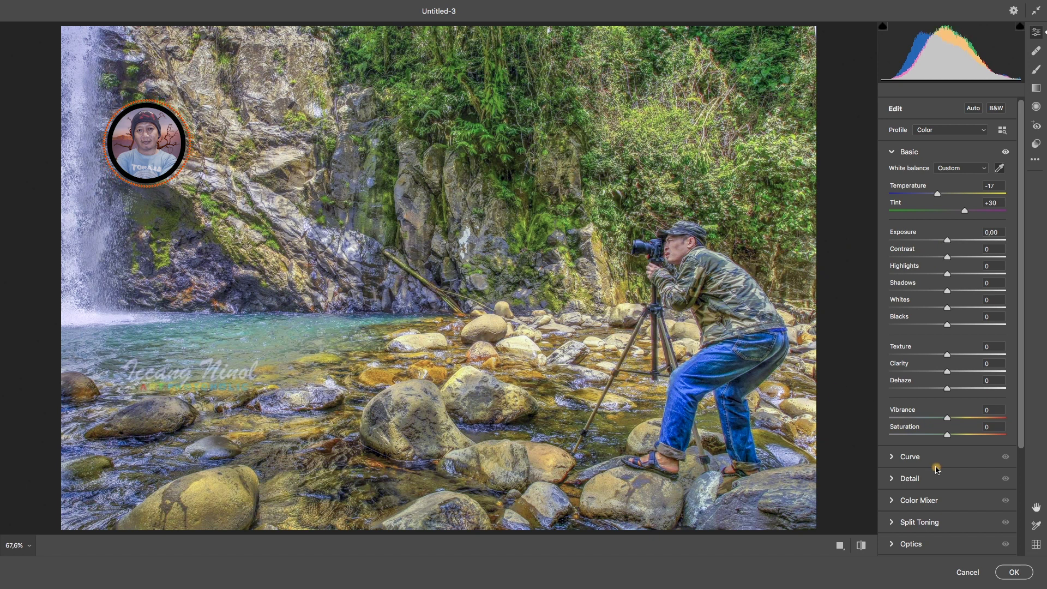
{"action": "left_click", "coordinate": [1012, 572]}
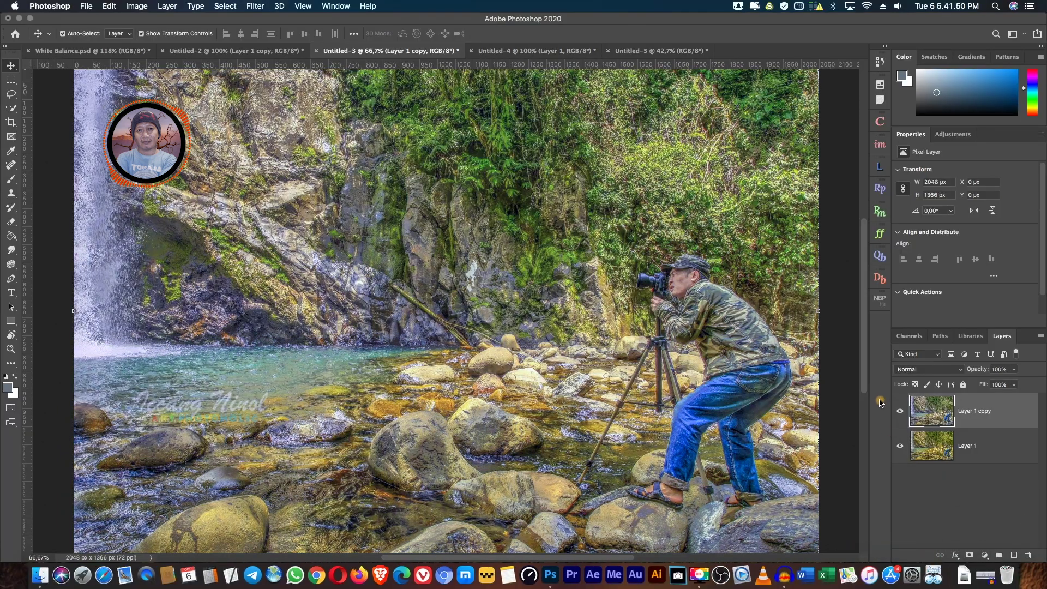
- Compare the waterfall photo before and after correction by repeatedly hiding and showing Layer 1 copy
{"action": "left_click", "coordinate": [900, 412]}
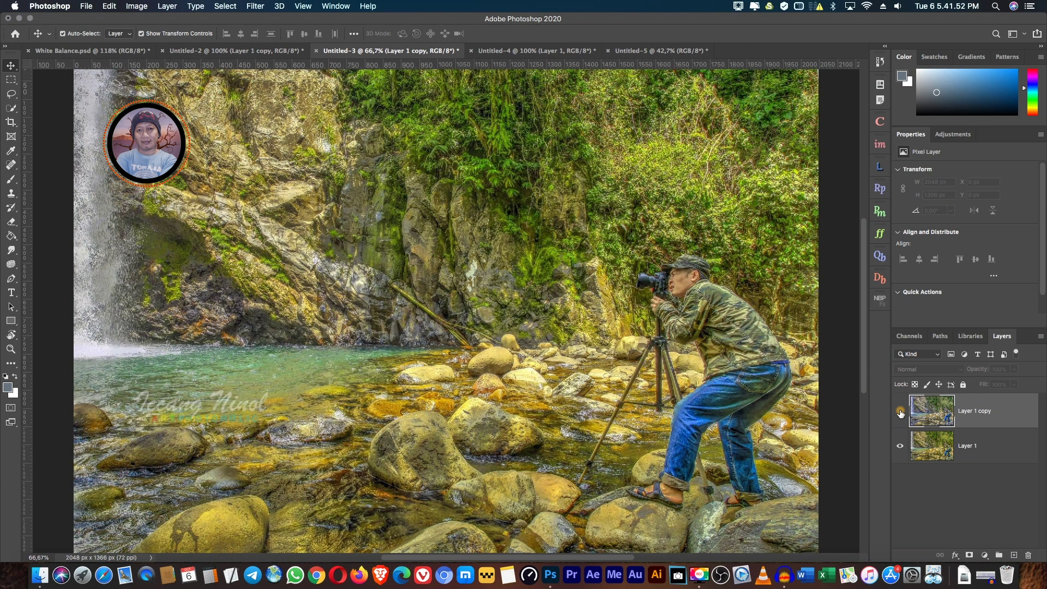
{"action": "left_click", "coordinate": [900, 412]}
{"action": "left_click", "coordinate": [900, 412]}
{"action": "left_click", "coordinate": [899, 414]}
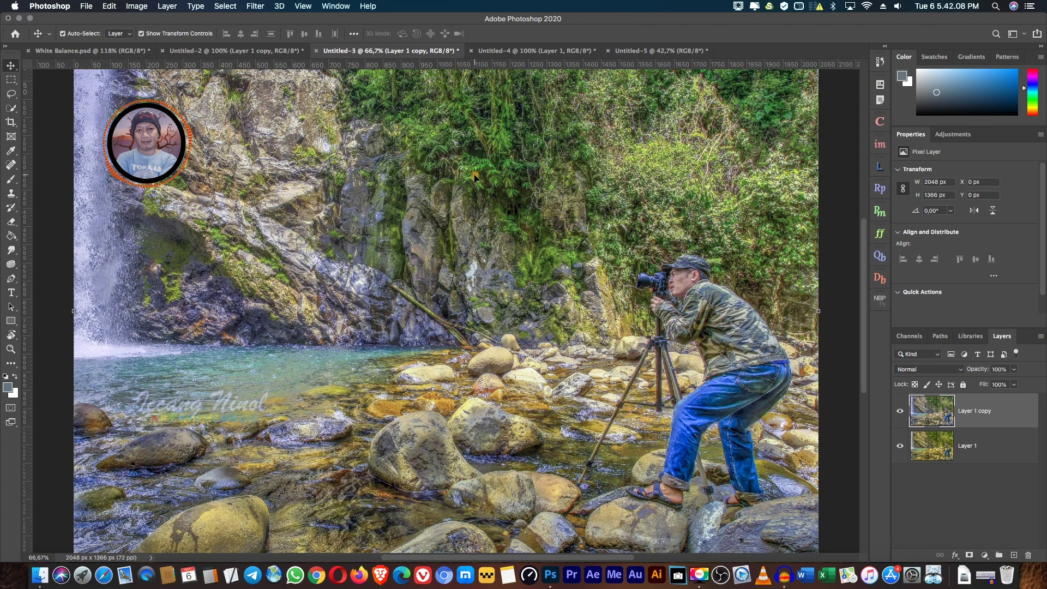
- In the Untitled-4 radio room photo, duplicate Layer 1 and open the copy in the Camera Raw Filter
{"action": "left_click", "coordinate": [539, 51]}
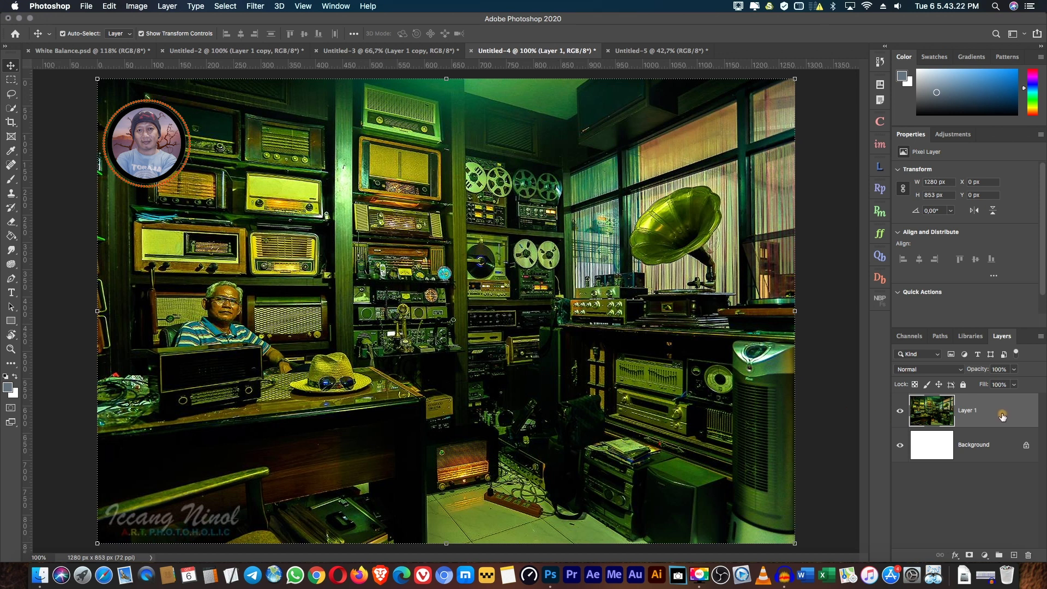
{"action": "key", "text": "super+j"}
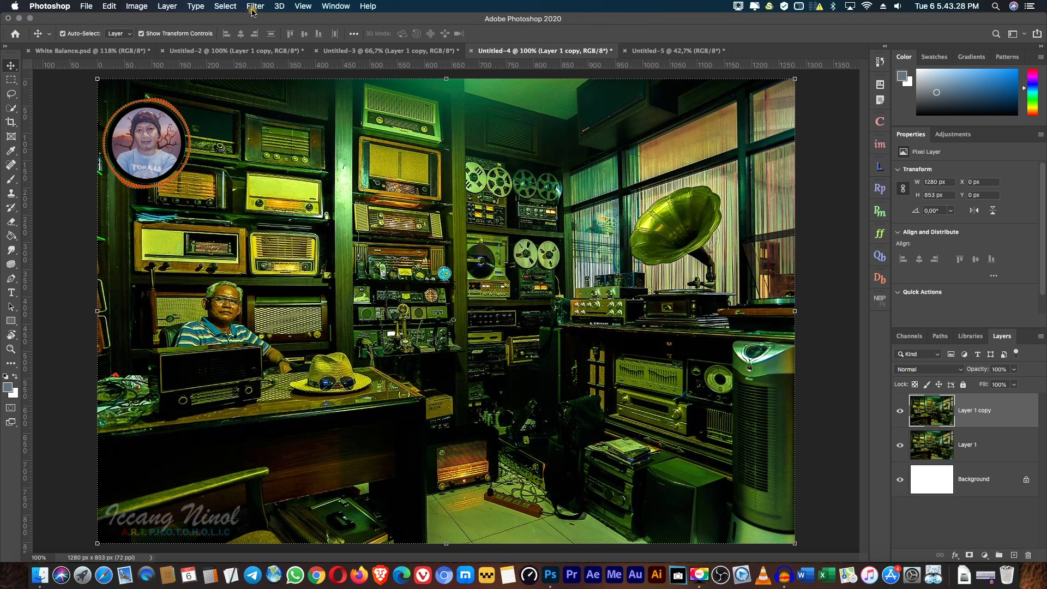
{"action": "left_click", "coordinate": [255, 6]}
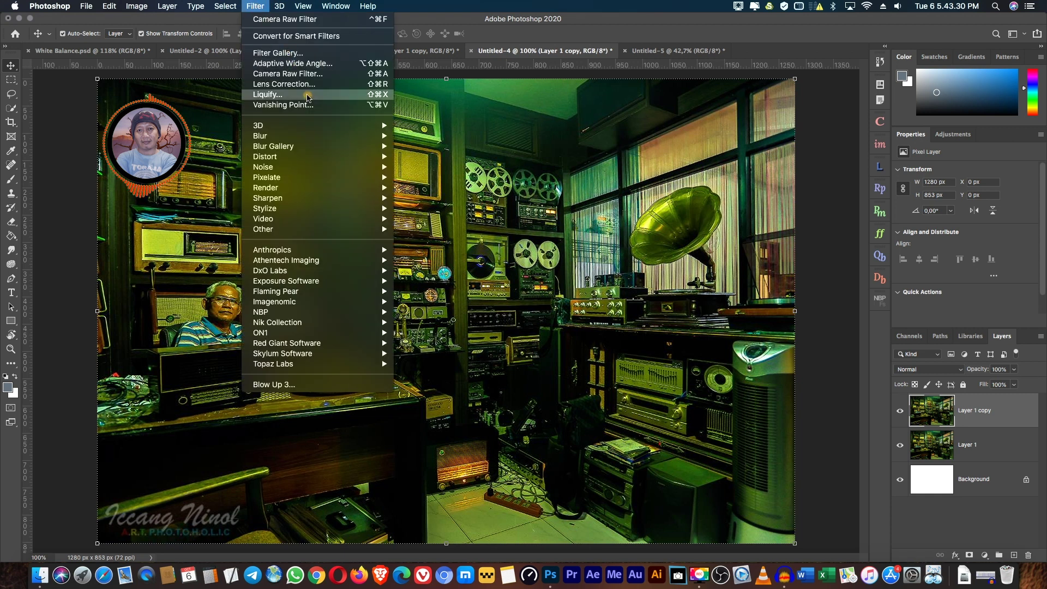
{"action": "left_click", "coordinate": [314, 76]}
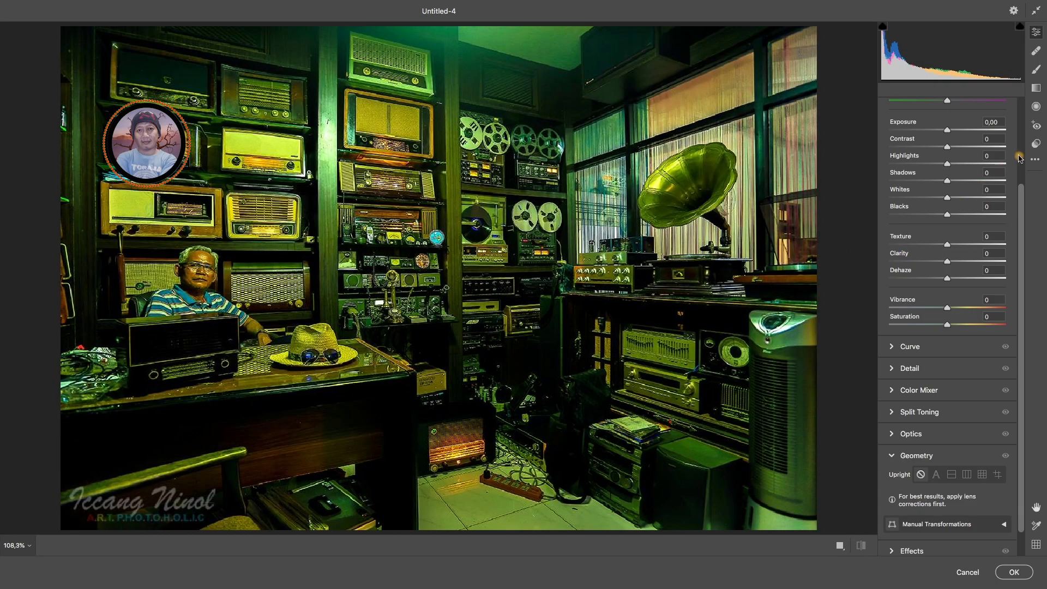
- Sample the white balance from the white floor tile in the radio room photo and apply the Camera Raw Filter
{"action": "scroll", "coordinate": [1021, 158], "scroll_direction": "up", "scroll_amount": 4}
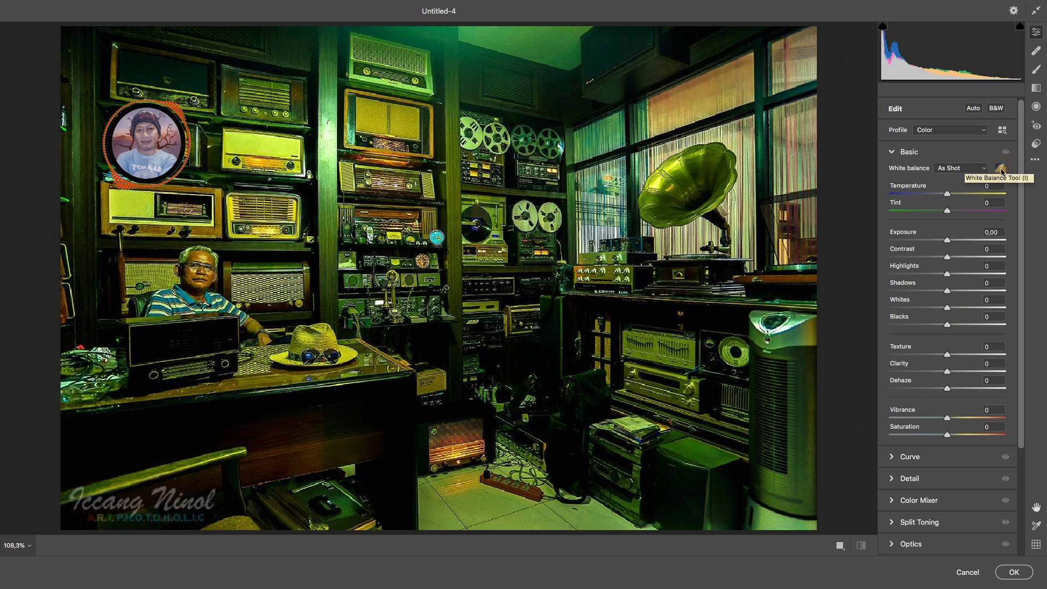
{"action": "left_click", "coordinate": [1000, 169]}
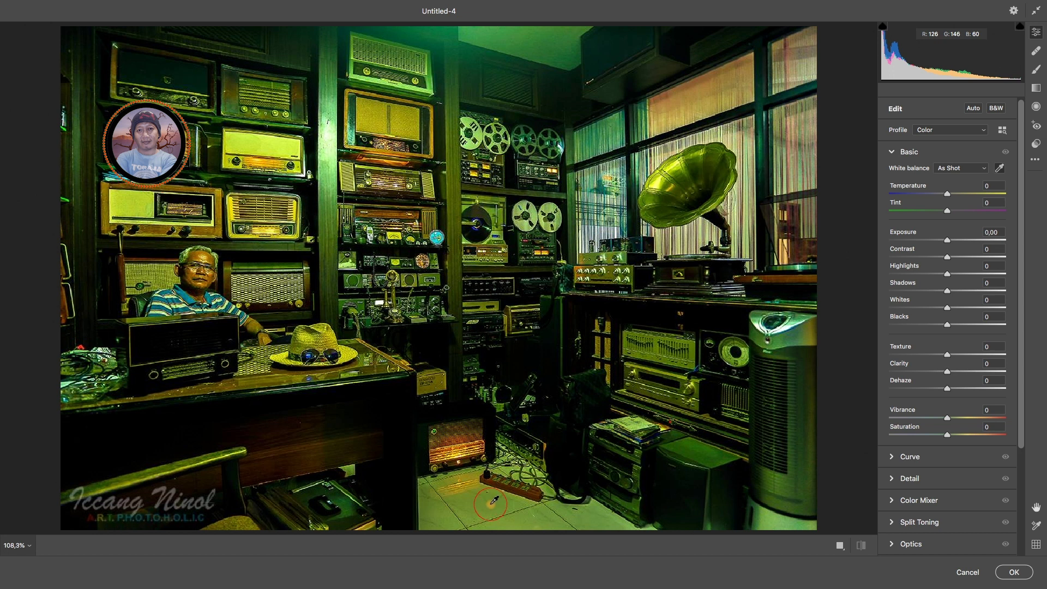
{"action": "left_click", "coordinate": [494, 500]}
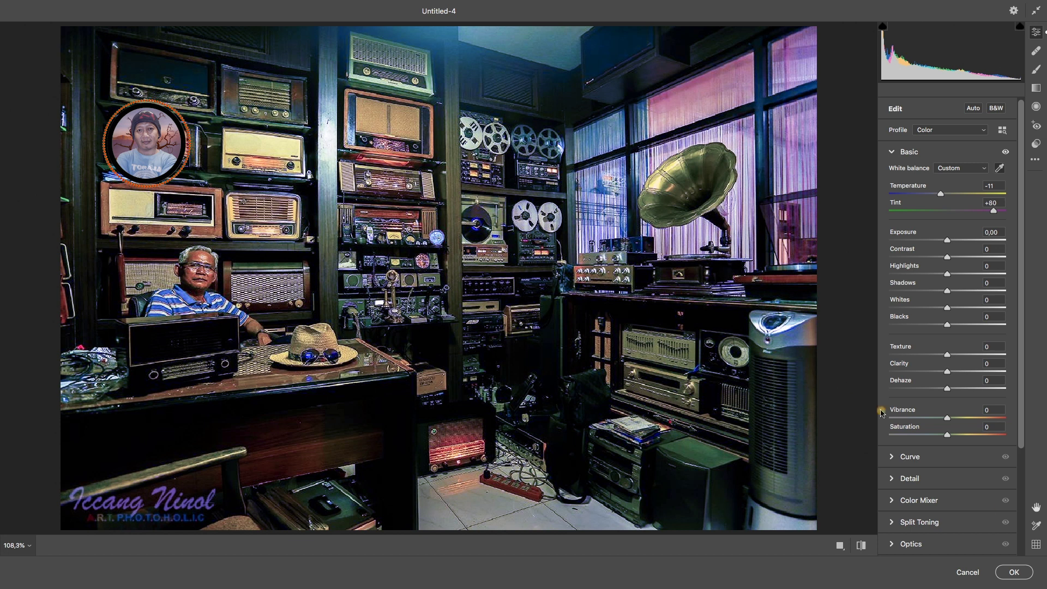
{"action": "left_click", "coordinate": [1011, 572]}
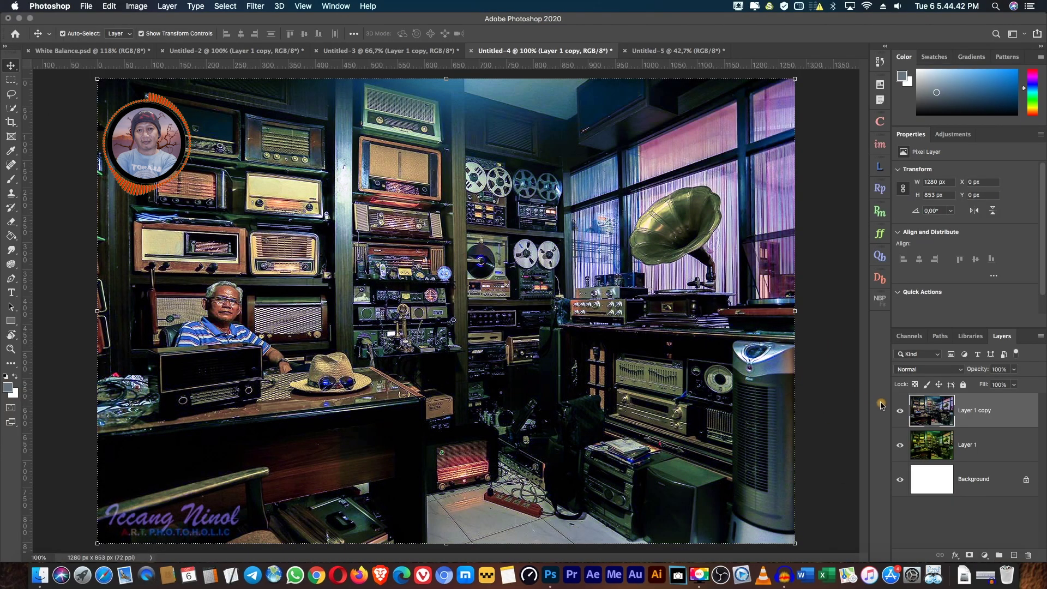
- Compare the radio room photo before and after correction by repeatedly hiding and showing Layer 1 copy
{"action": "left_click", "coordinate": [900, 411]}
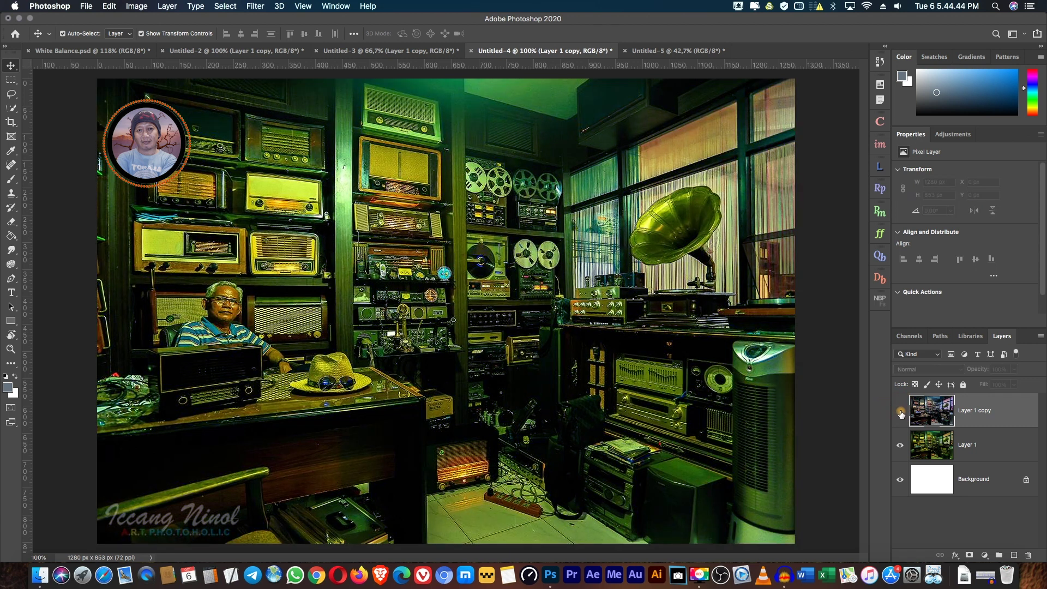
{"action": "left_click", "coordinate": [900, 413]}
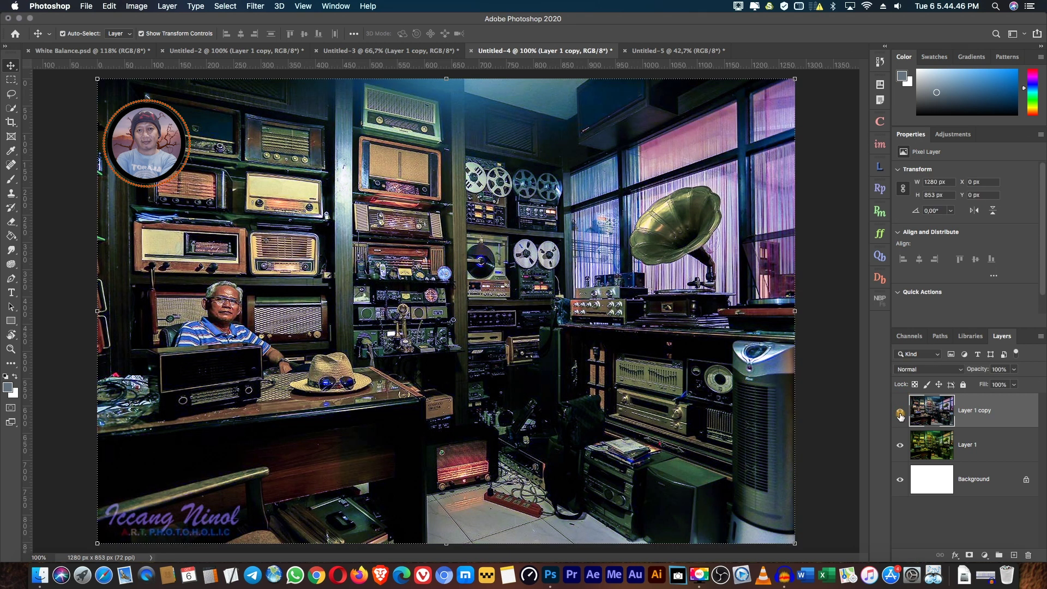
{"action": "left_click", "coordinate": [900, 413]}
{"action": "left_click", "coordinate": [900, 413]}
- In the Untitled-5 portrait of the woman in yellow, duplicate Layer 1 and open the copy in the Camera Raw Filter
{"action": "left_click", "coordinate": [672, 52]}
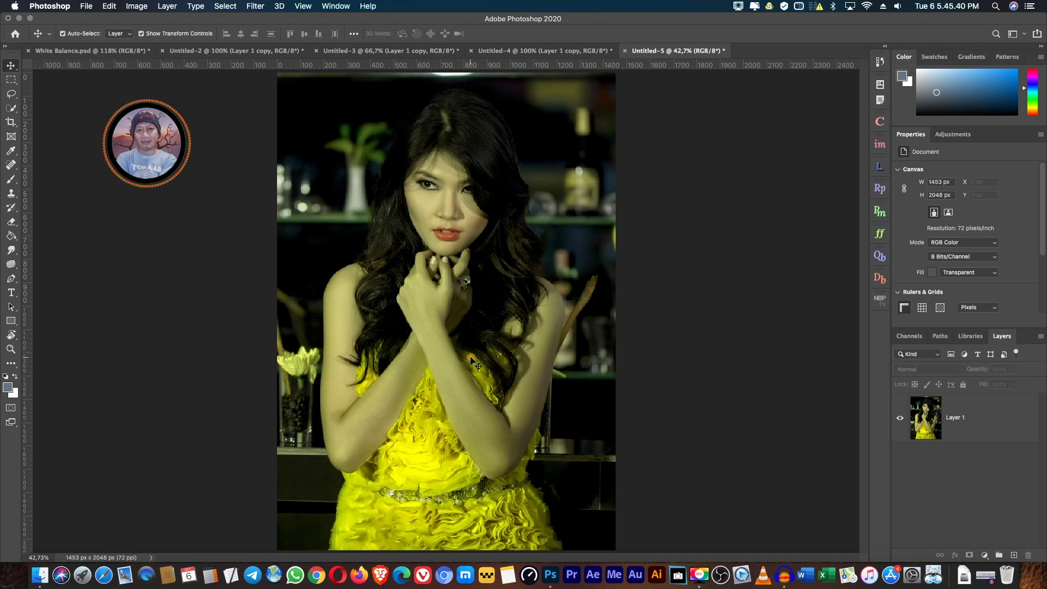
{"action": "key", "text": "super+j"}
{"action": "left_click", "coordinate": [983, 411]}
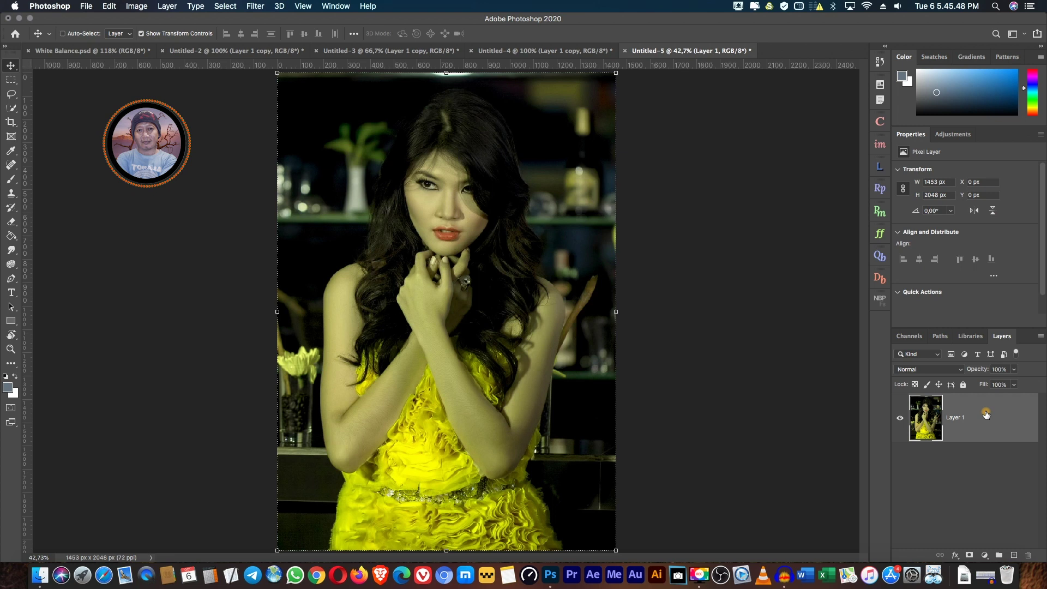
{"action": "key", "text": "super+j"}
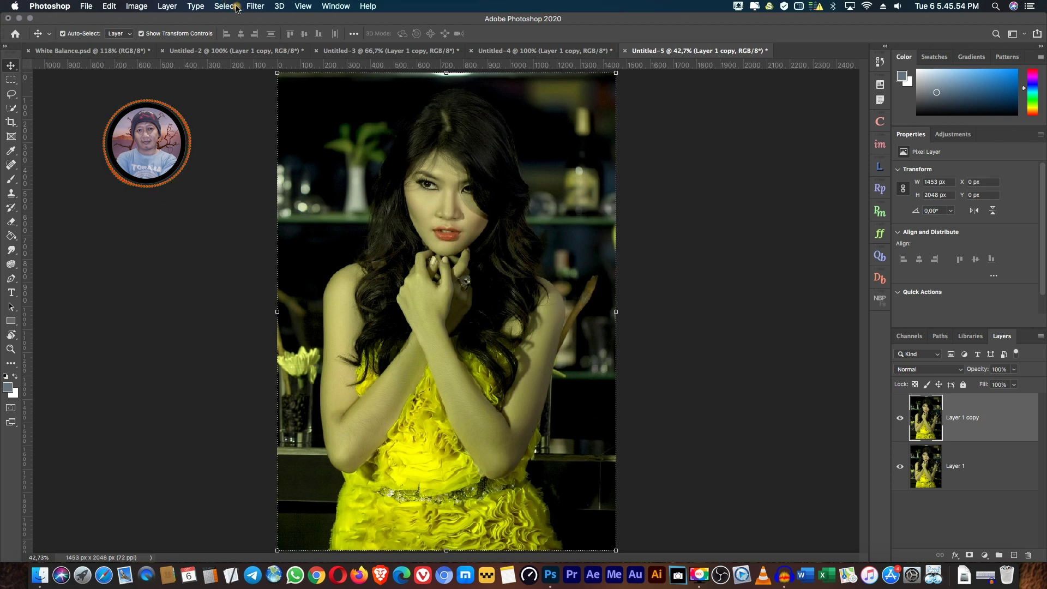
{"action": "left_click", "coordinate": [253, 6]}
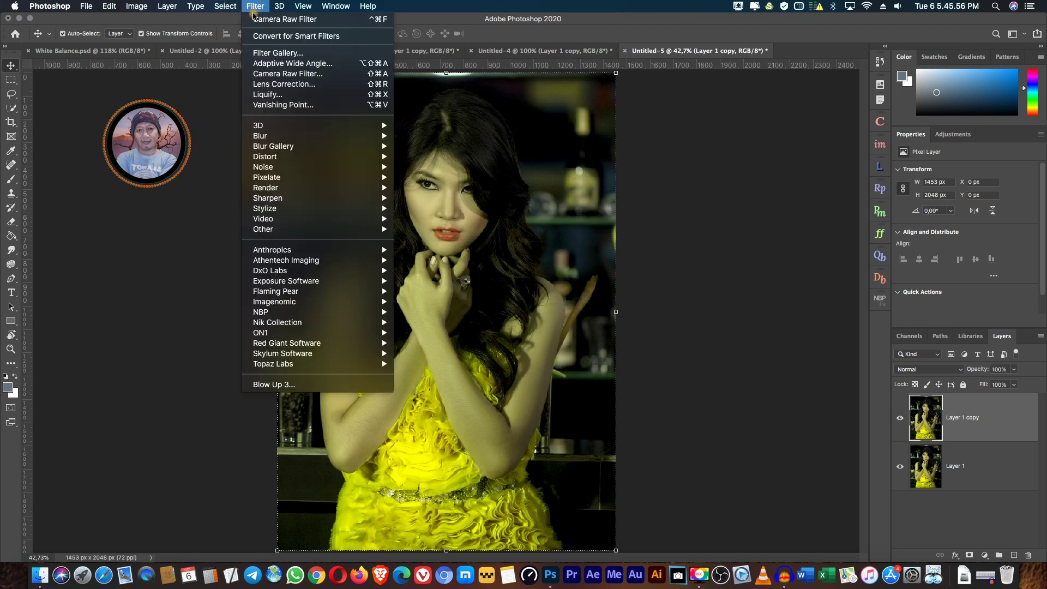
{"action": "left_click", "coordinate": [283, 74]}
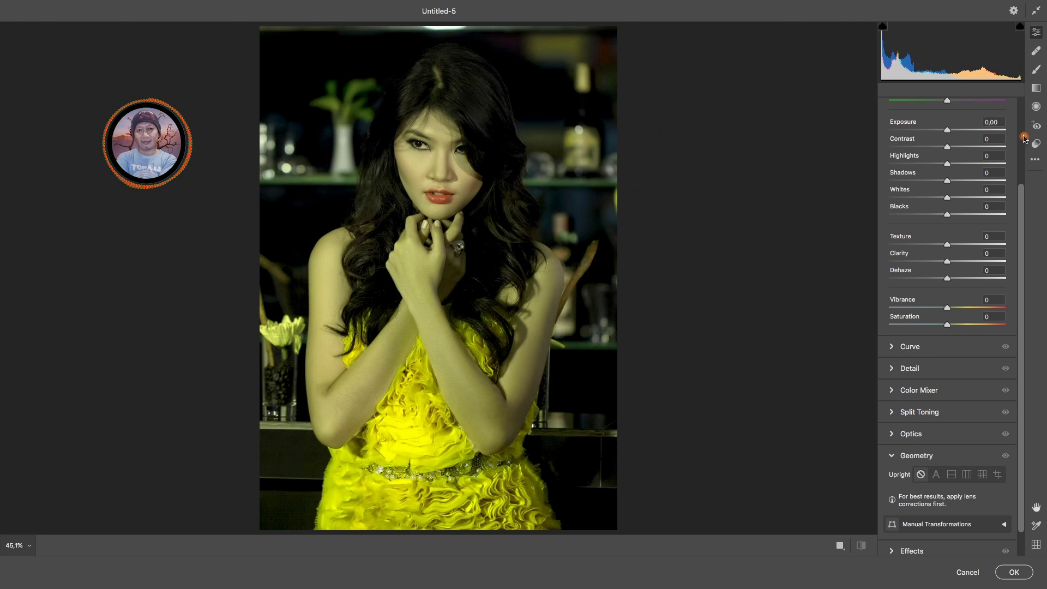
- Try sampling the white balance beside the woman's eye with the White Balance Tool
{"action": "scroll", "coordinate": [1023, 139], "scroll_direction": "up", "scroll_amount": 3}
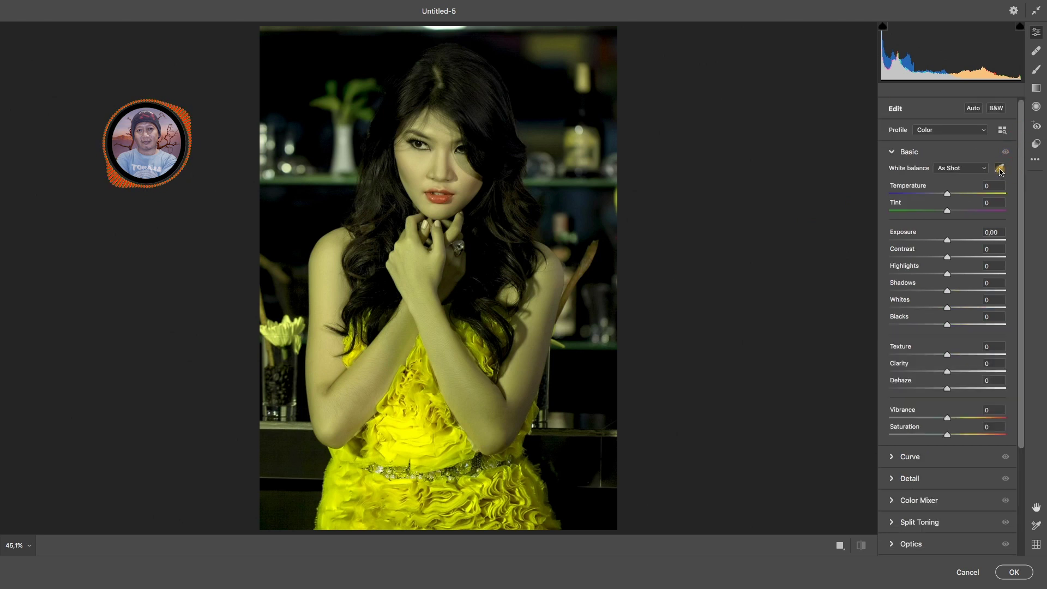
{"action": "left_click", "coordinate": [999, 169]}
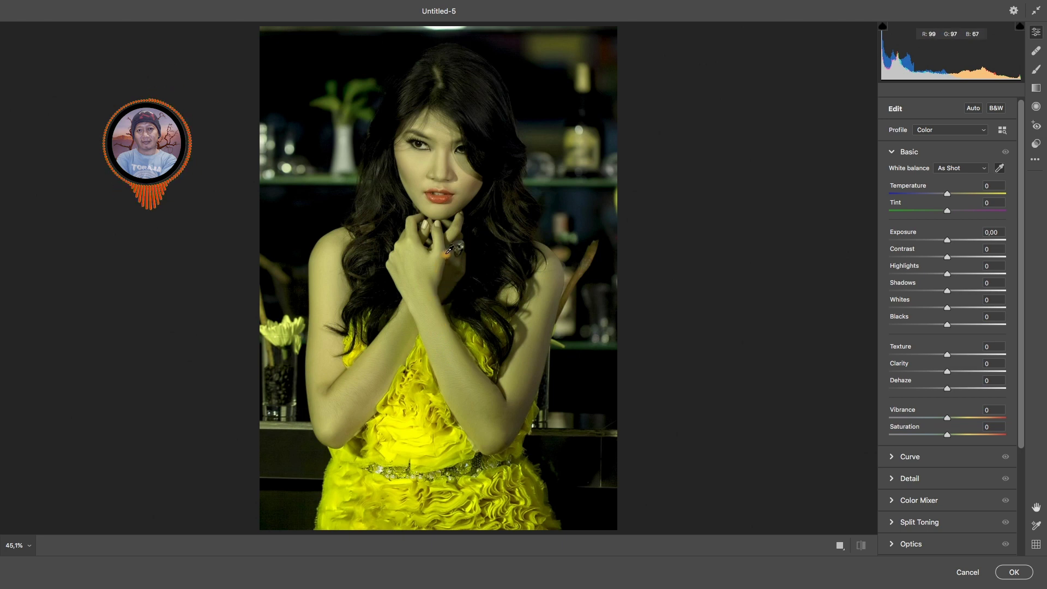
{"action": "right_click", "coordinate": [428, 145]}
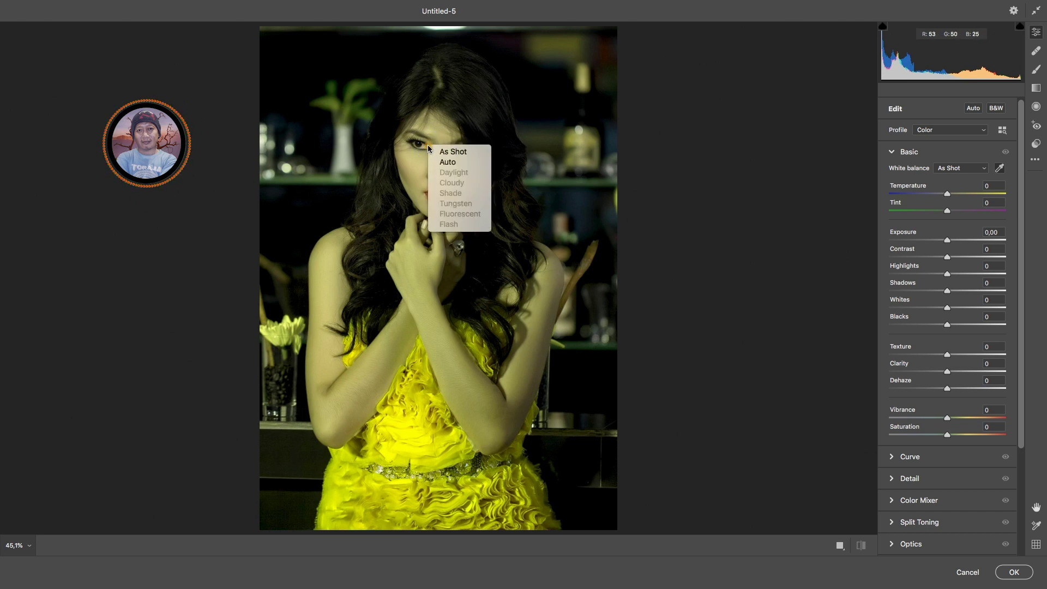
{"action": "left_click", "coordinate": [431, 125]}
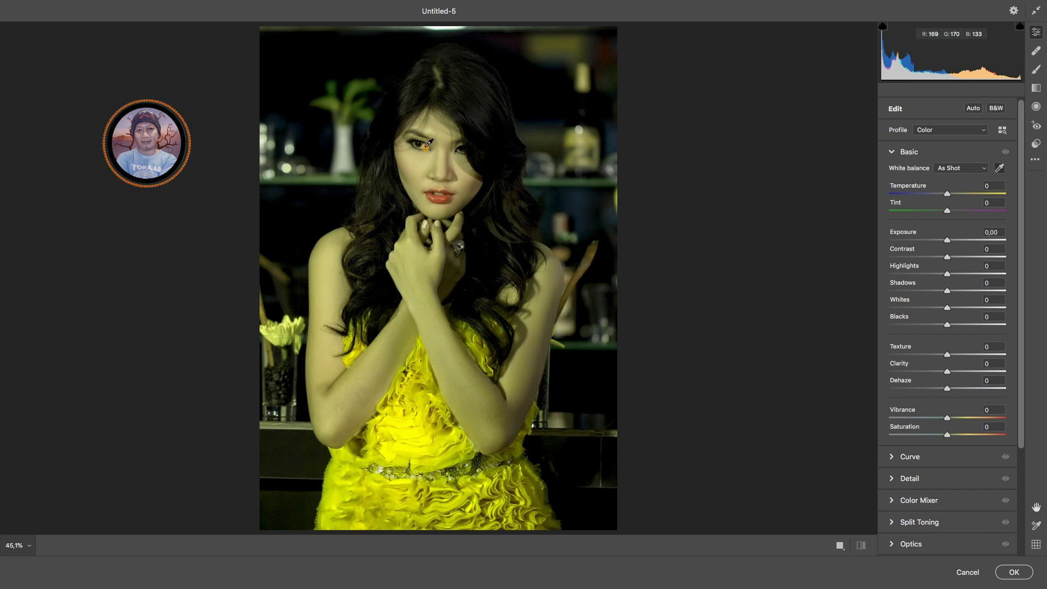
{"action": "left_click", "coordinate": [429, 142]}
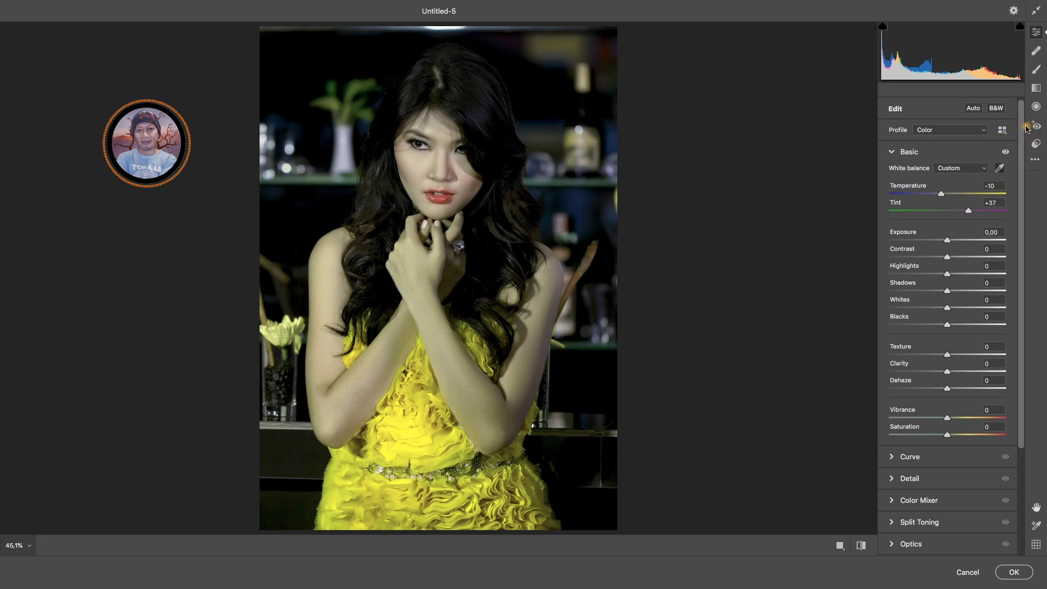
- Zoom the portrait to 100% on the woman's face and check it with the before/after preview
{"action": "left_click", "coordinate": [1036, 50]}
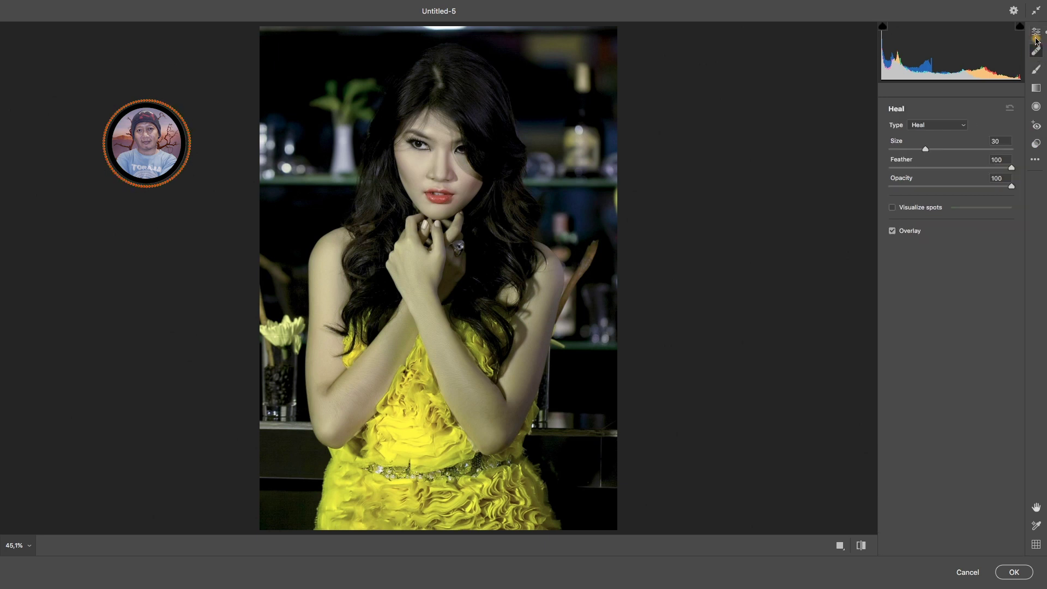
{"action": "left_click", "coordinate": [1037, 35]}
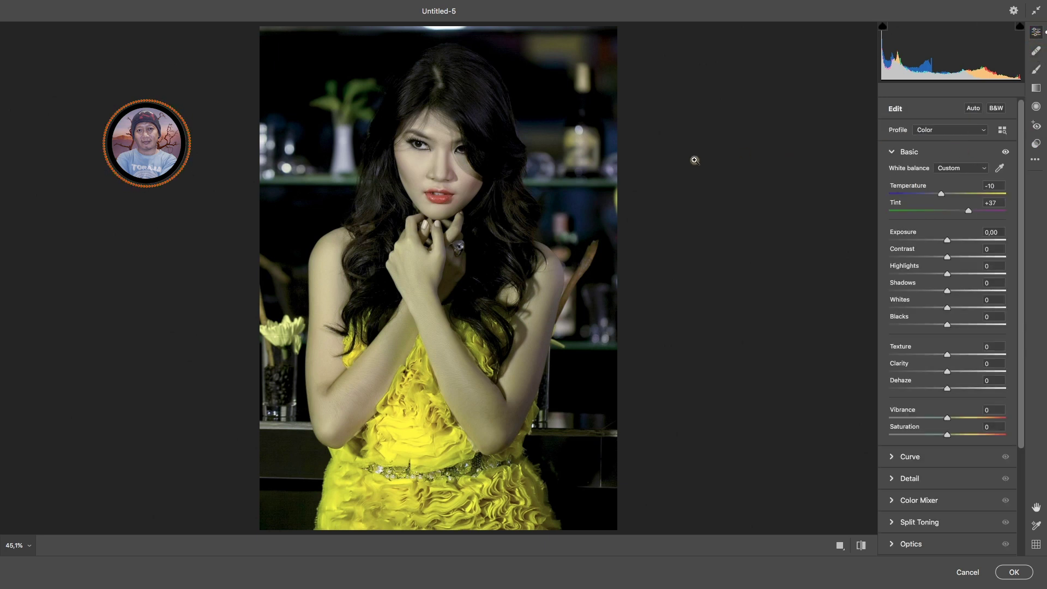
{"action": "right_click", "coordinate": [441, 166]}
{"action": "mouse_move", "coordinate": [499, 195]}
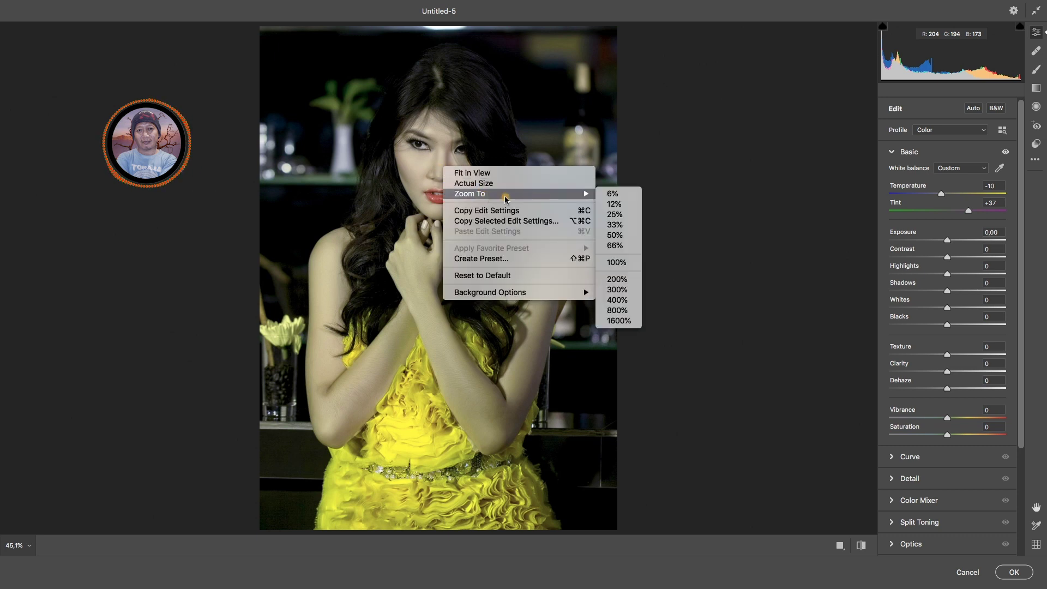
{"action": "left_click", "coordinate": [616, 215]}
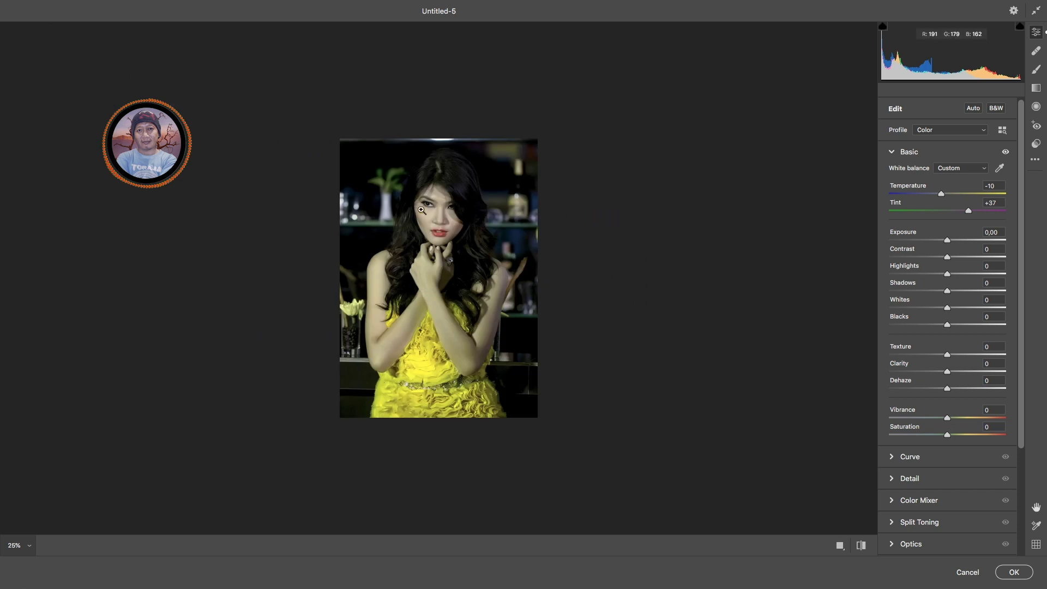
{"action": "right_click", "coordinate": [425, 209]}
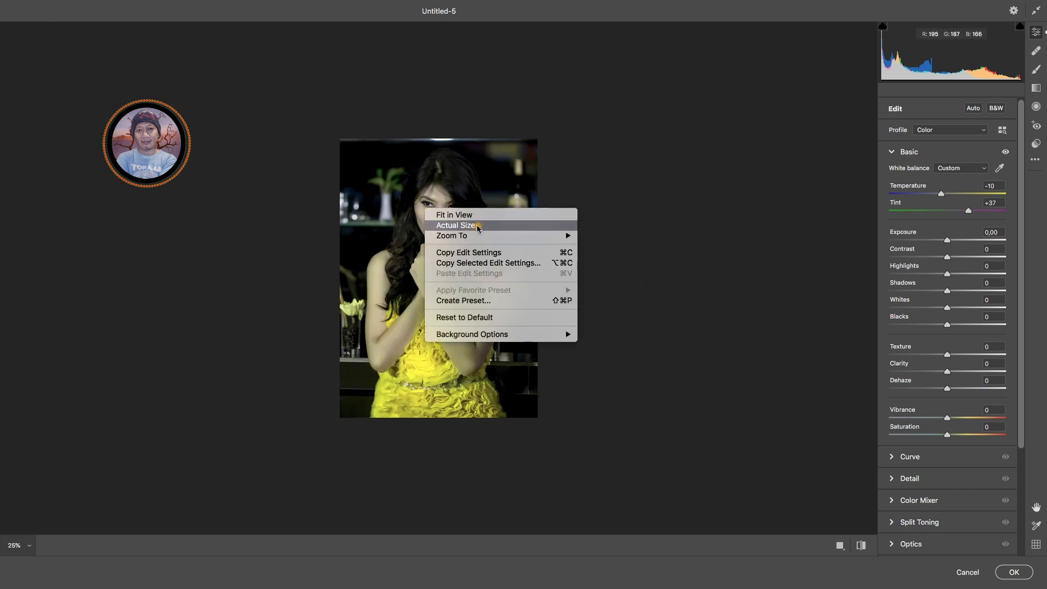
{"action": "mouse_move", "coordinate": [549, 237]}
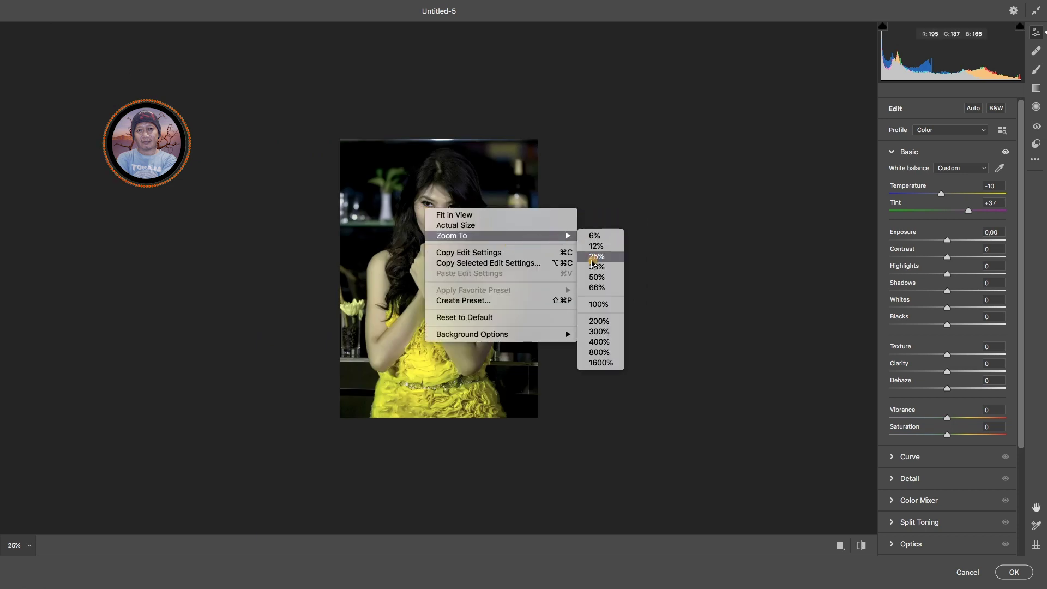
{"action": "left_click", "coordinate": [593, 304]}
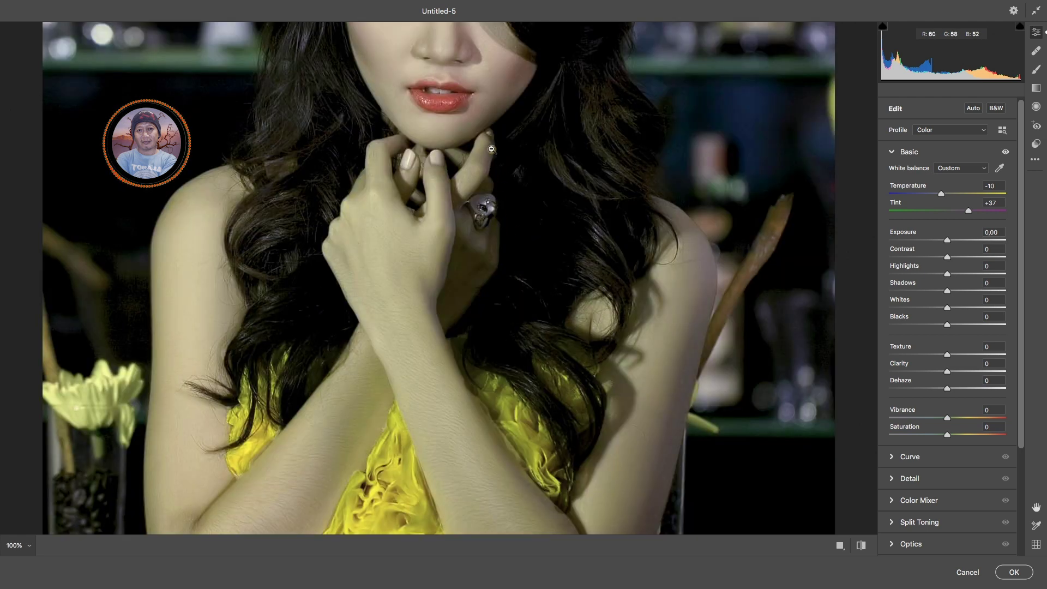
{"action": "key", "text": "space"}
{"action": "left_click_drag", "start_coordinate": [487, 131], "coordinate": [482, 299]}
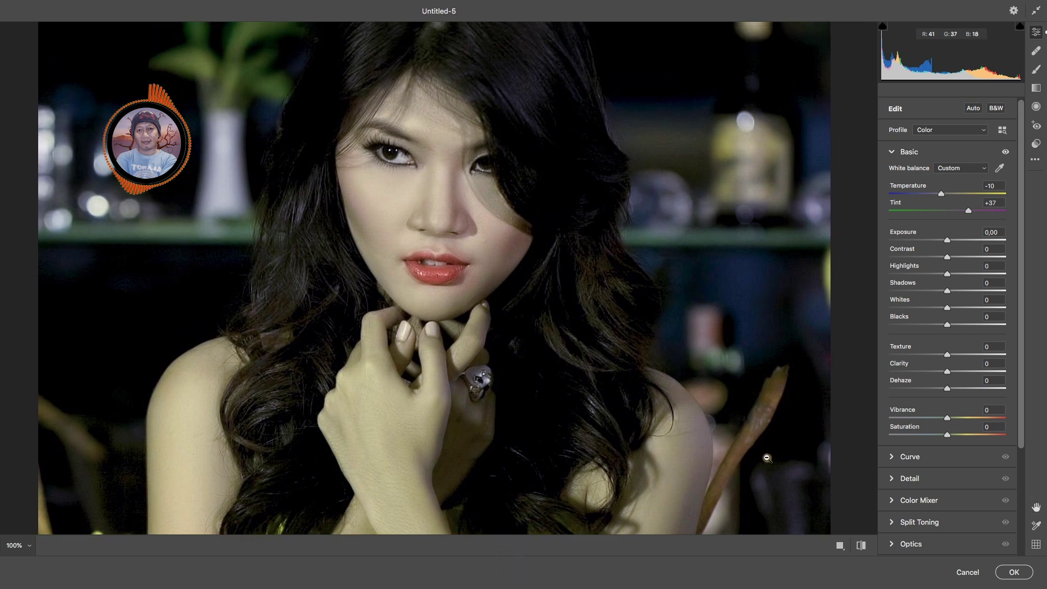
{"action": "left_click", "coordinate": [860, 545]}
{"action": "left_click", "coordinate": [861, 545]}
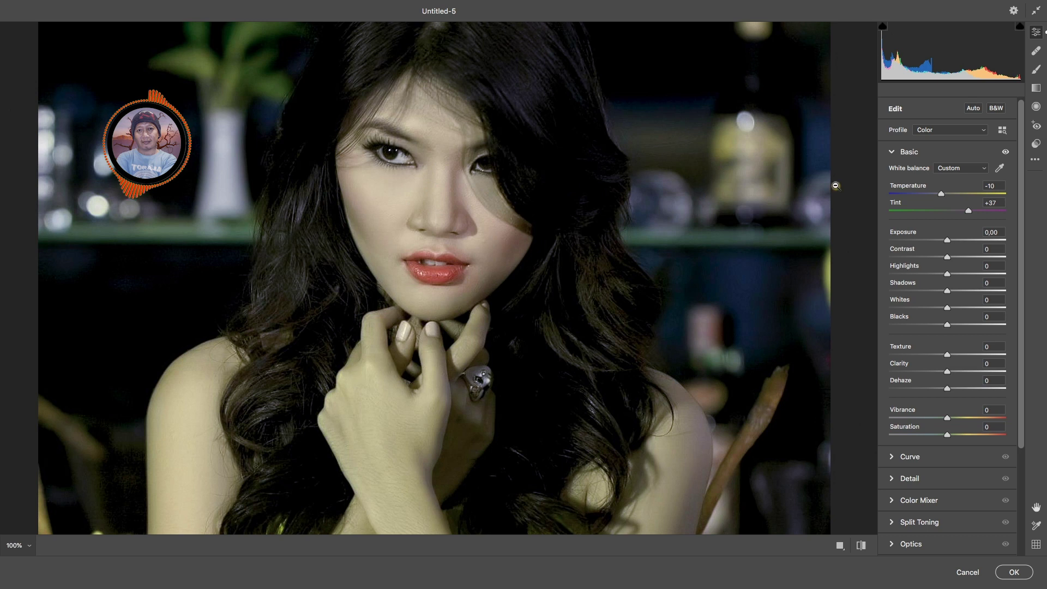
- Resample the white balance from the woman's face in the enlarged portrait and apply the Camera Raw Filter
{"action": "left_click", "coordinate": [999, 168]}
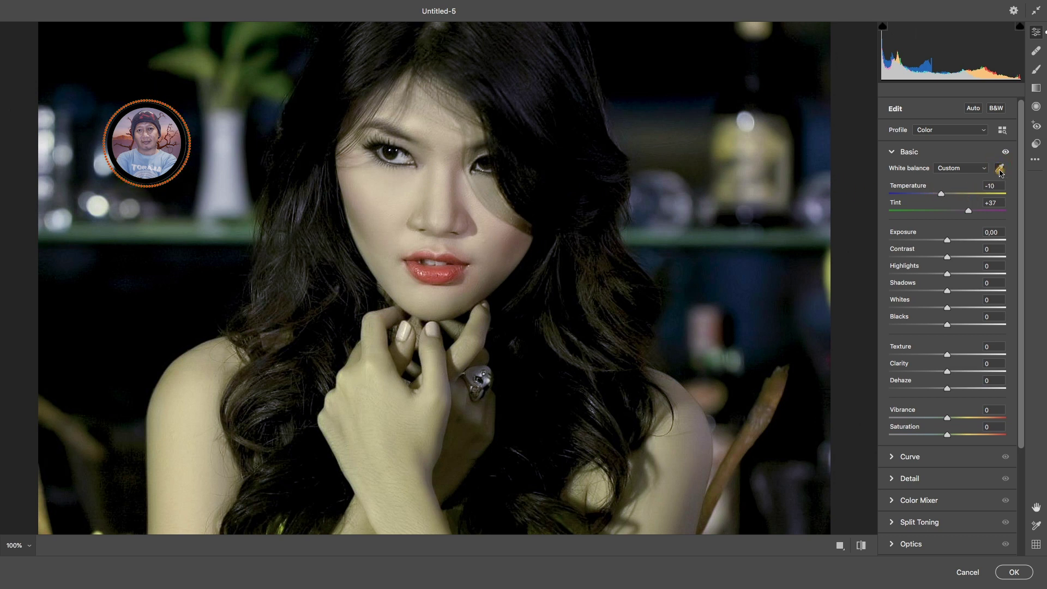
{"action": "left_click", "coordinate": [445, 180]}
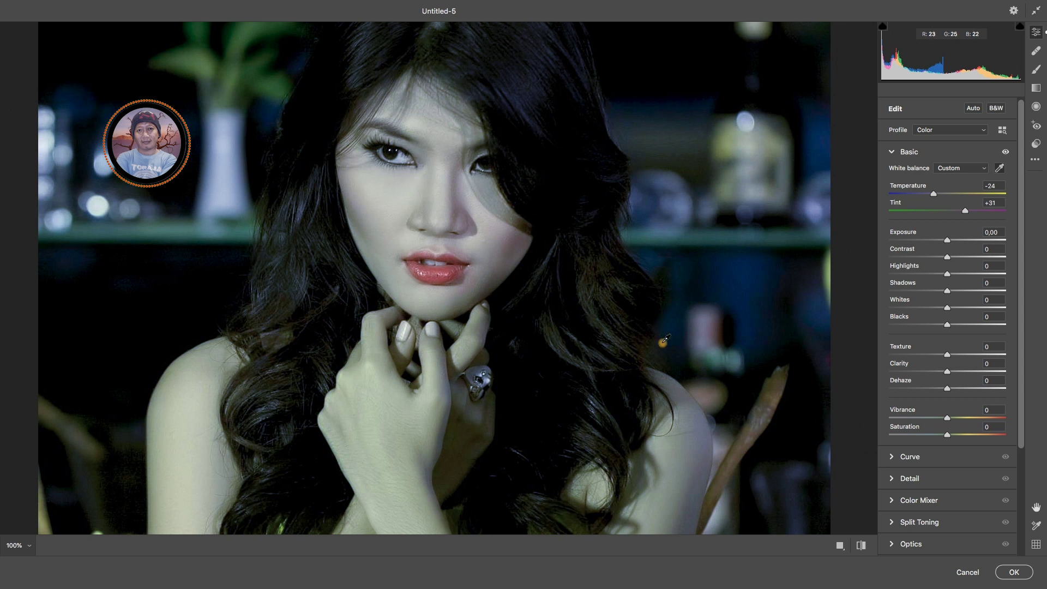
{"action": "left_click", "coordinate": [1008, 572]}
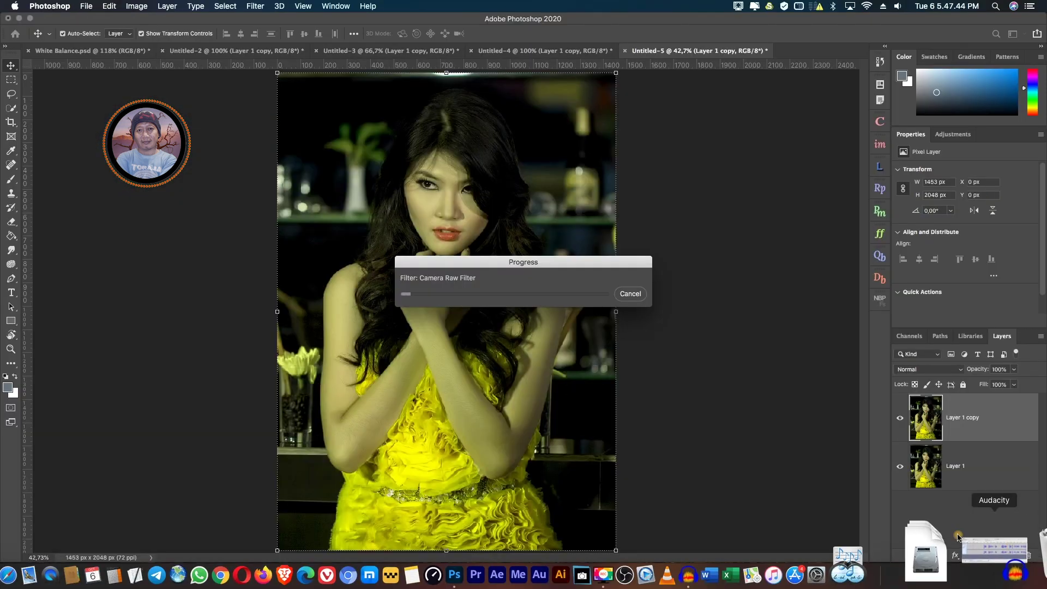
- Compare the portrait before and after correction by hiding and showing Layer 1 copy
{"action": "left_click", "coordinate": [899, 418]}
{"action": "left_click", "coordinate": [900, 418]}
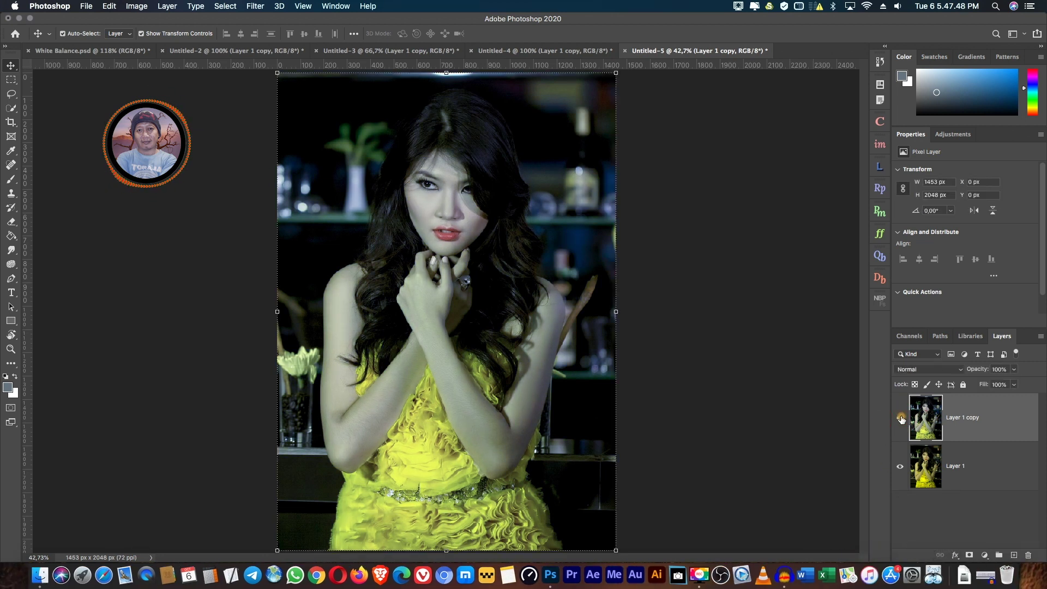